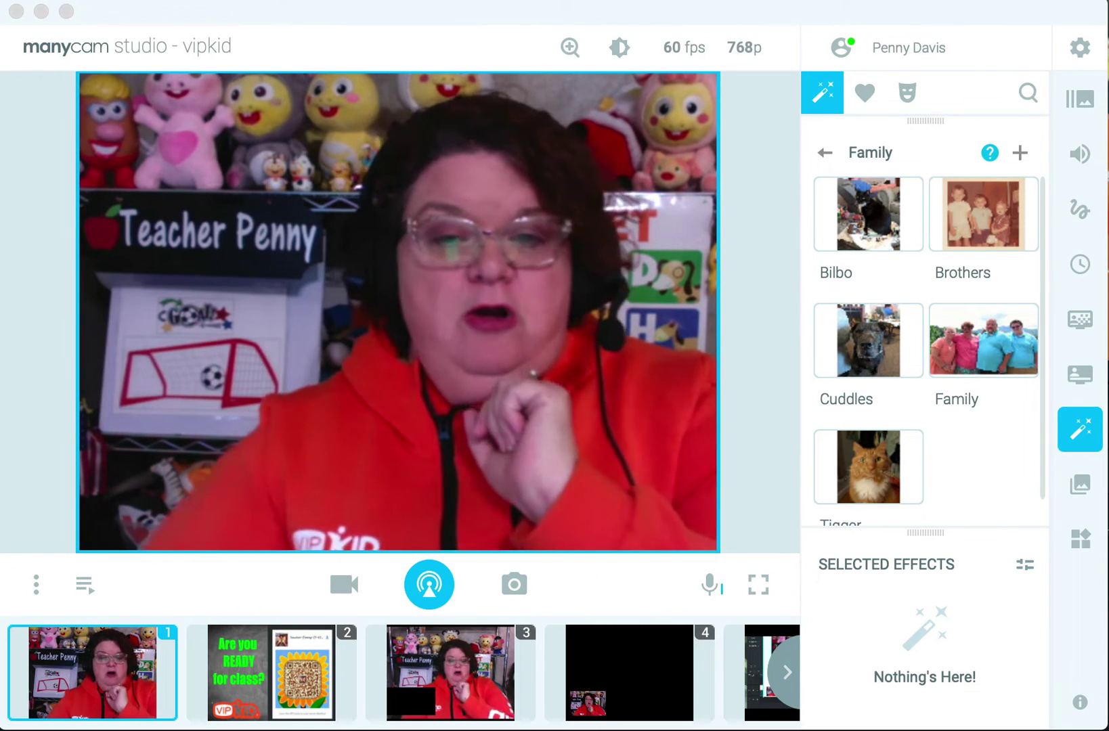
- Show the preset list and zoom the FaceTime camera picture in Preset 1 to 144%
click(1077, 101)
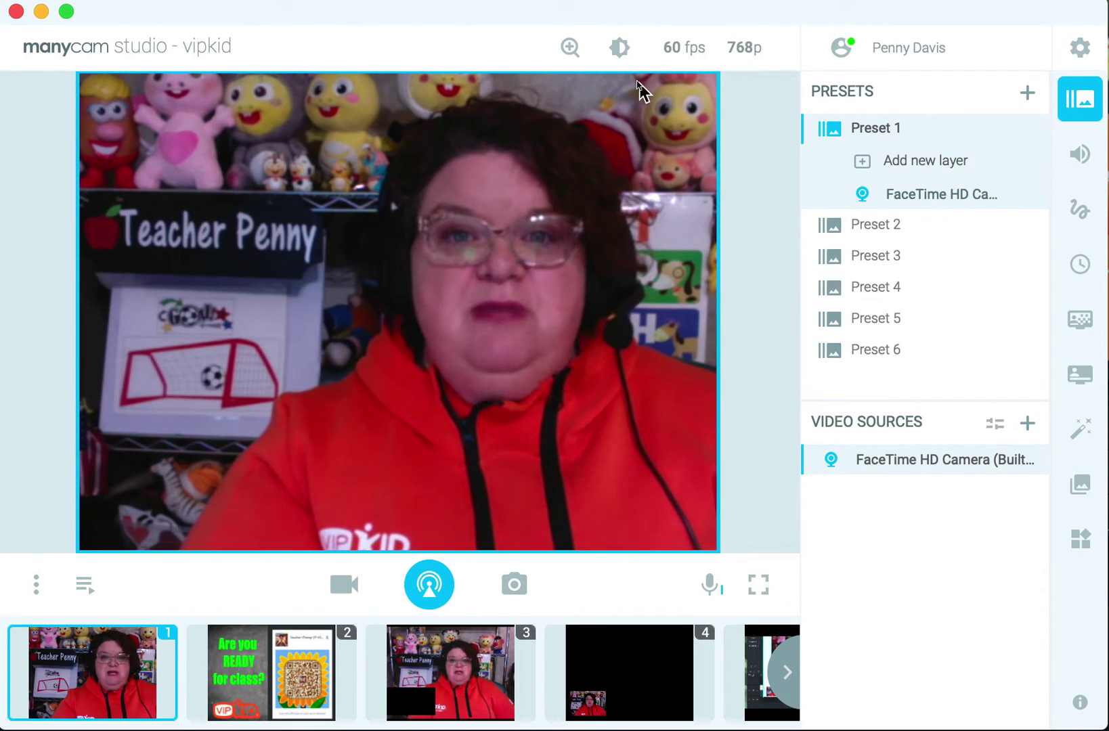
click(569, 48)
drag(537, 150, 504, 151)
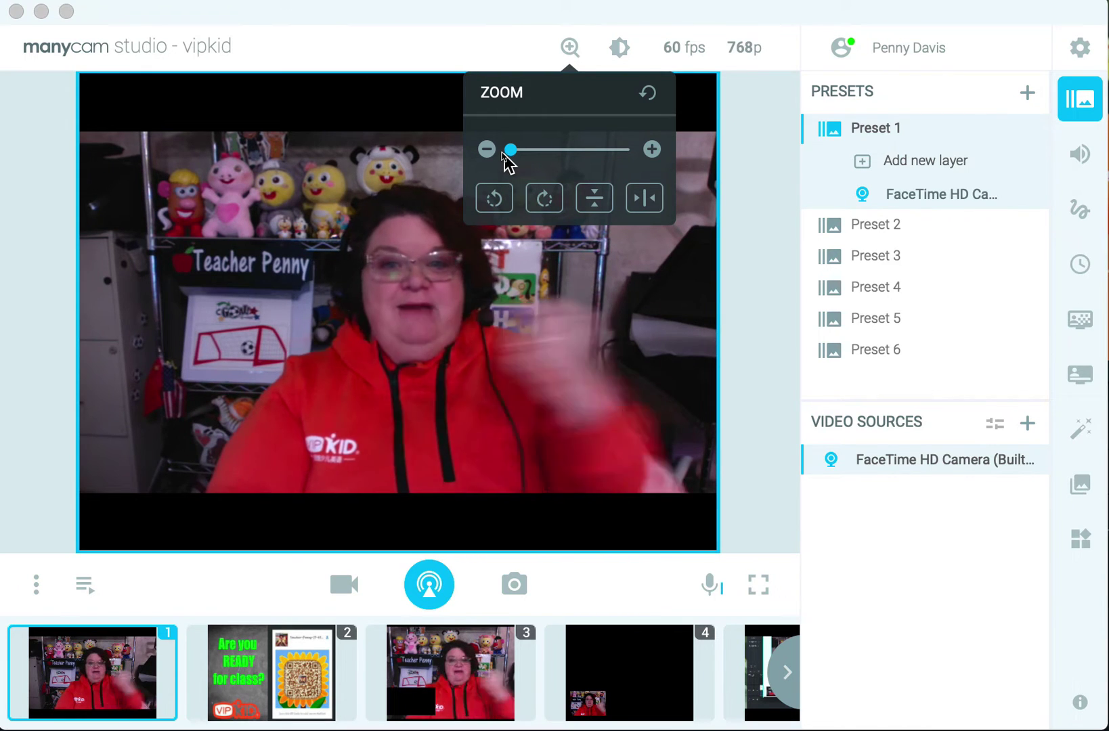
drag(511, 152, 525, 156)
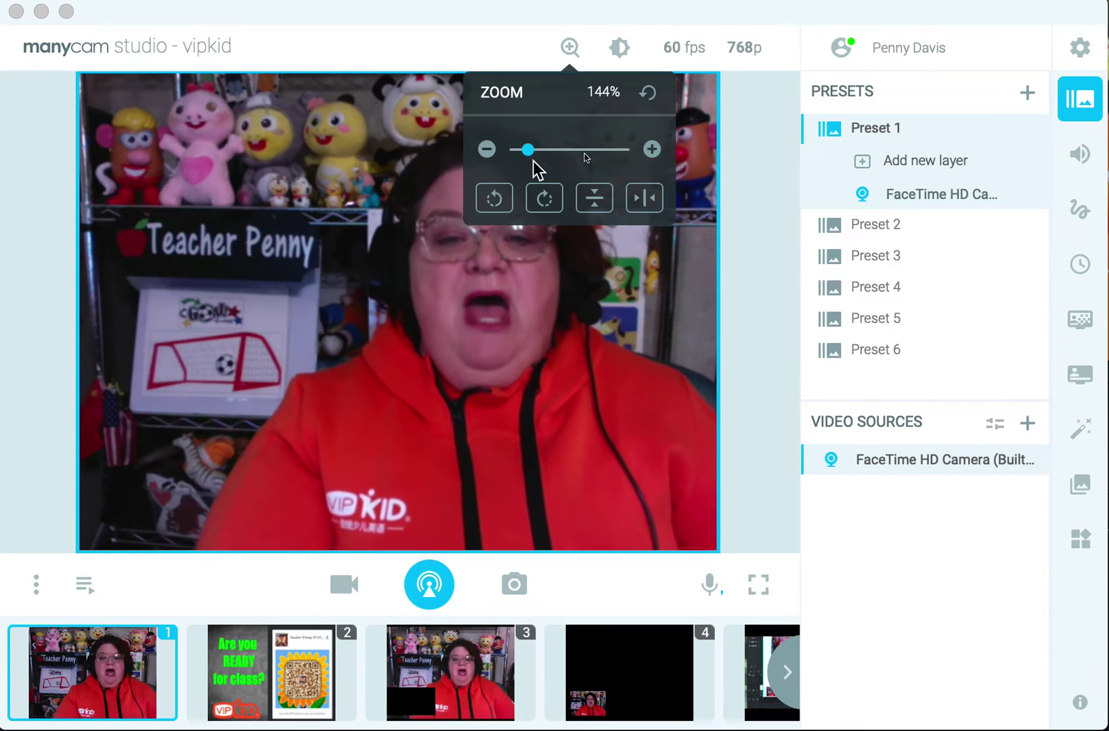
- Set the camera picture's color saturation to -7, keeping its brightness at 0
click(619, 47)
drag(601, 139, 595, 210)
click(598, 145)
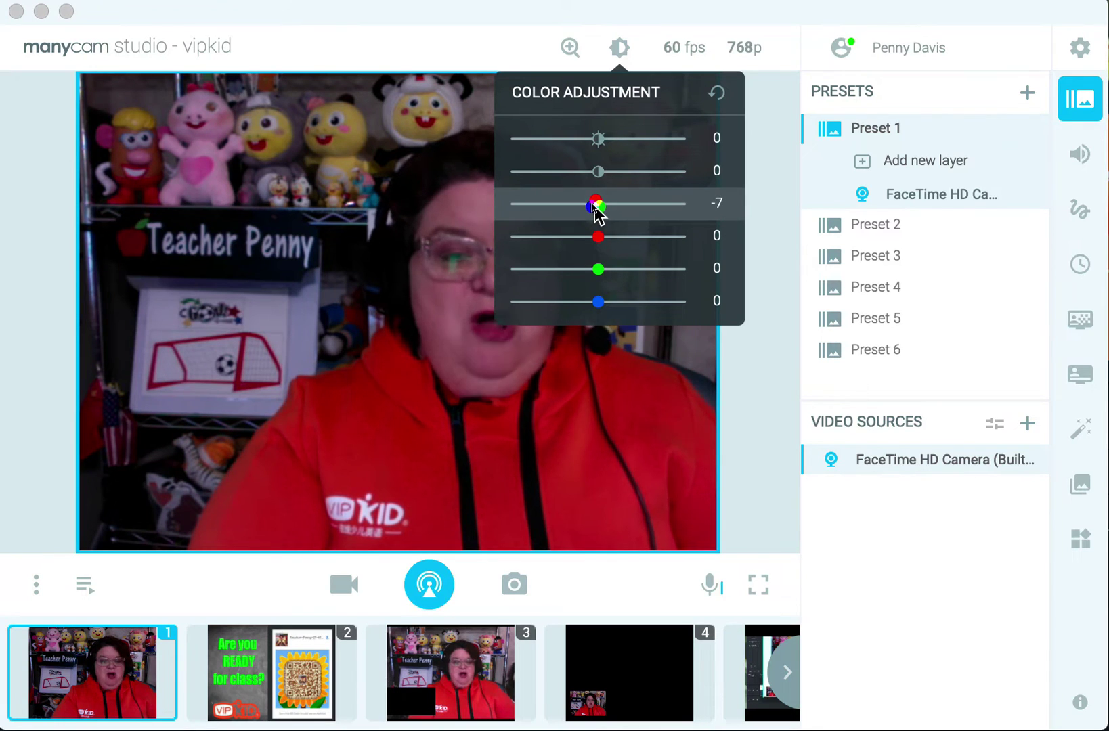
- Examine the available frame rates and video resolutions without changing either setting
click(679, 49)
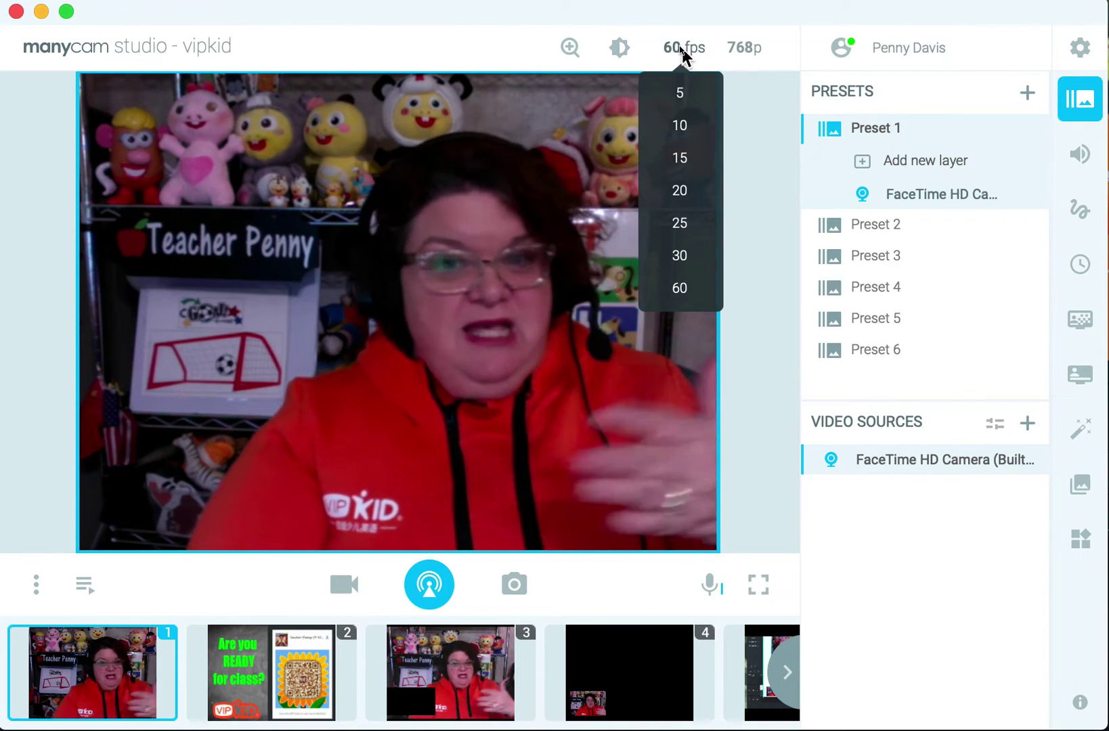
click(745, 49)
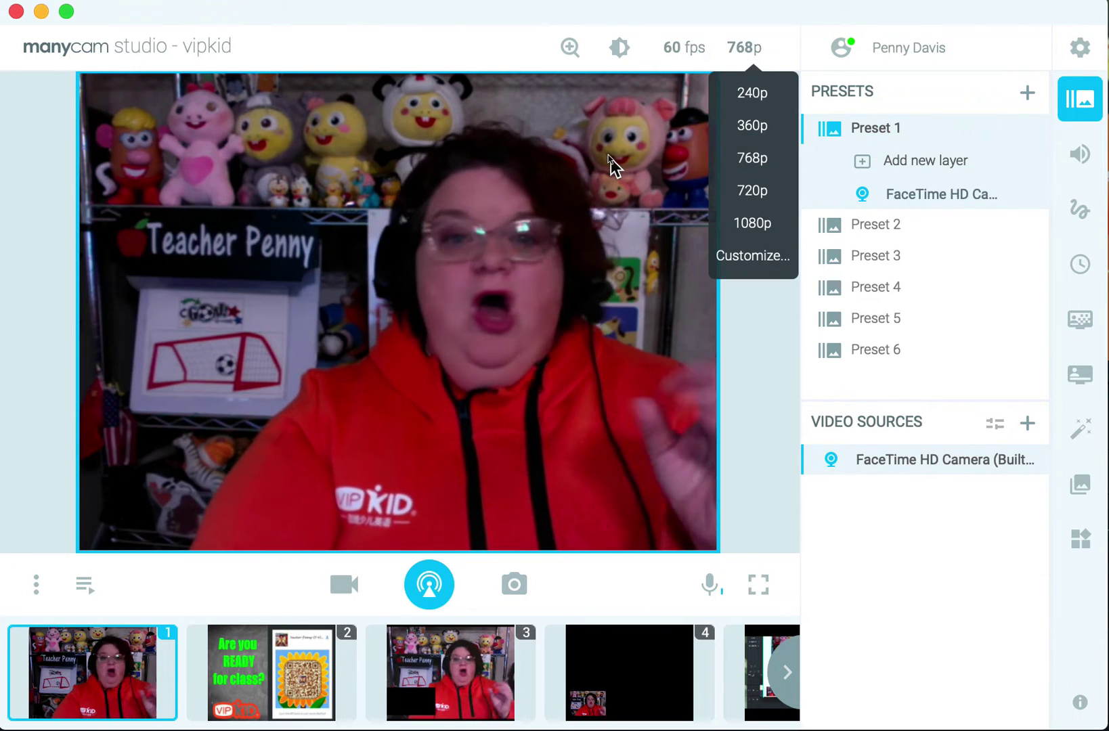
click(588, 181)
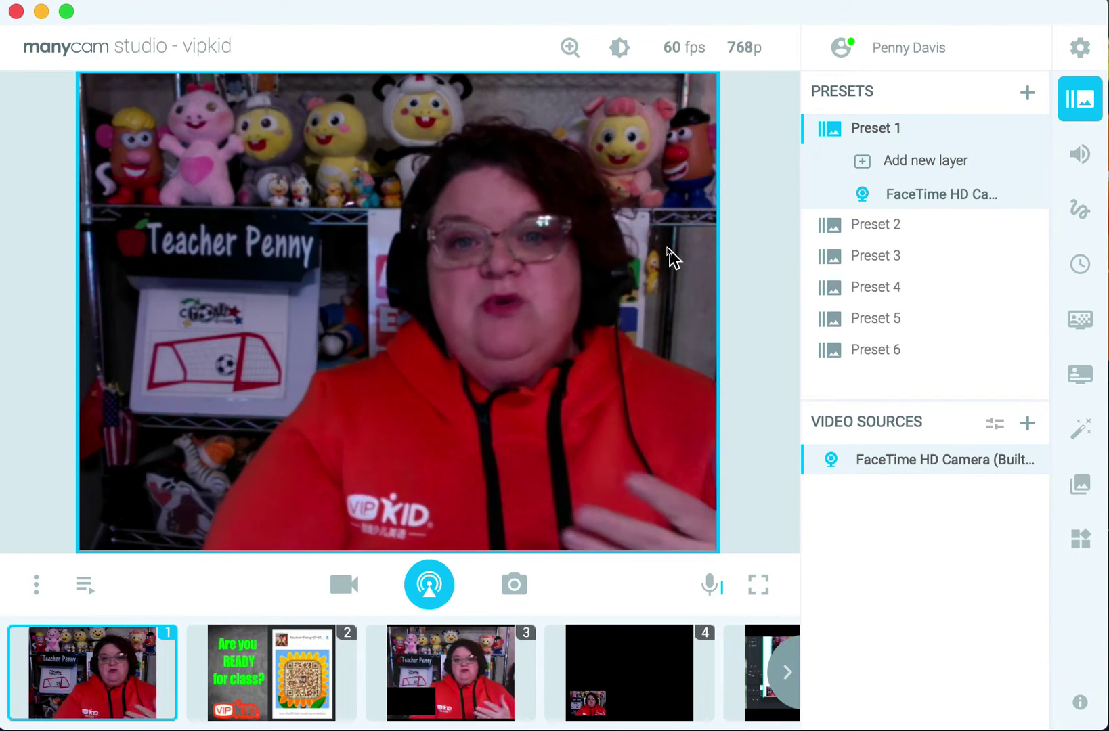
- Set both the brightness and the contrast of Preset 1's camera picture to 11
click(618, 48)
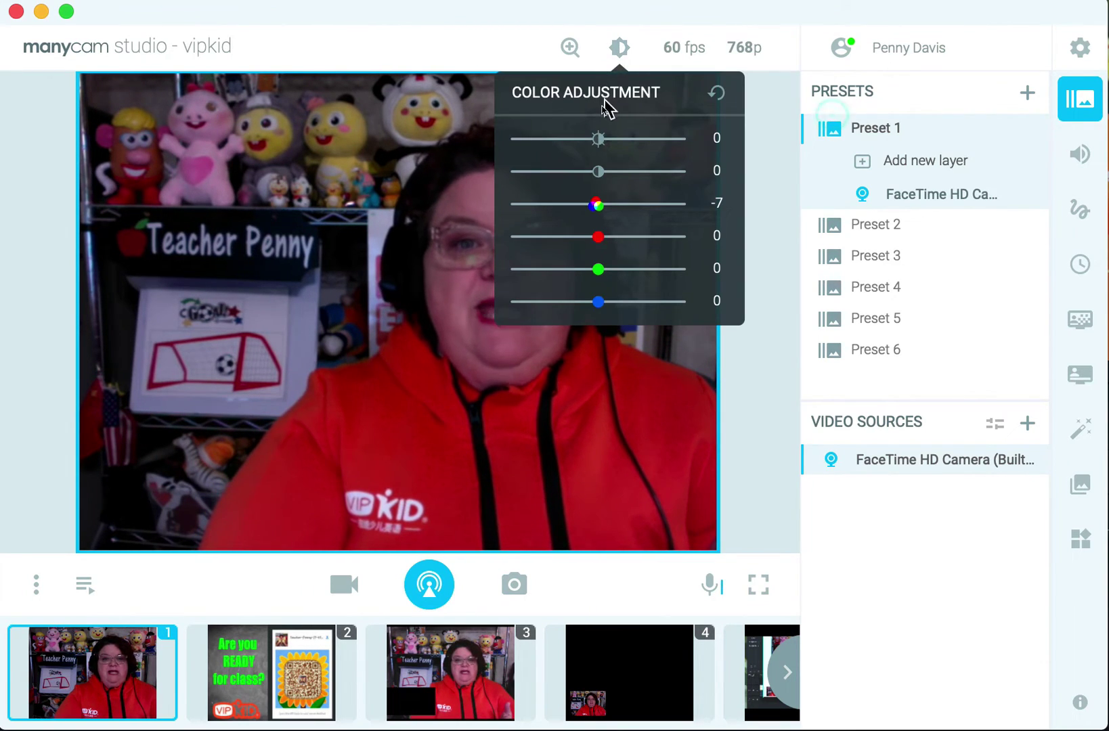
drag(604, 139, 596, 140)
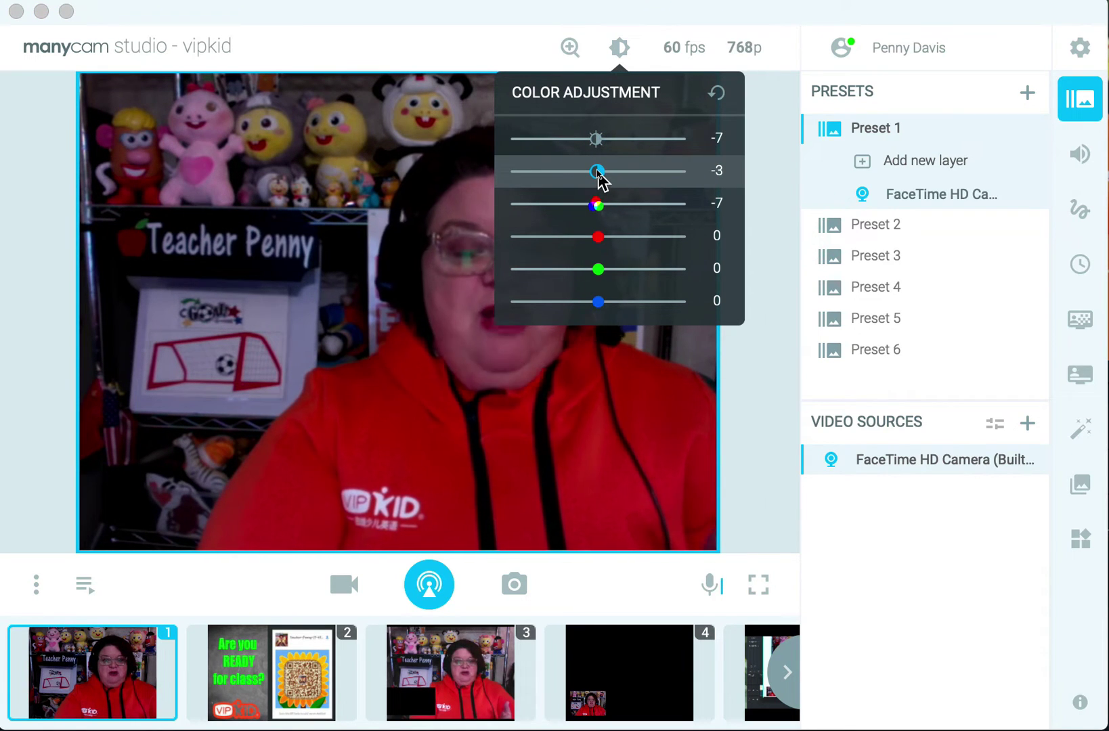
drag(596, 171, 601, 172)
click(602, 140)
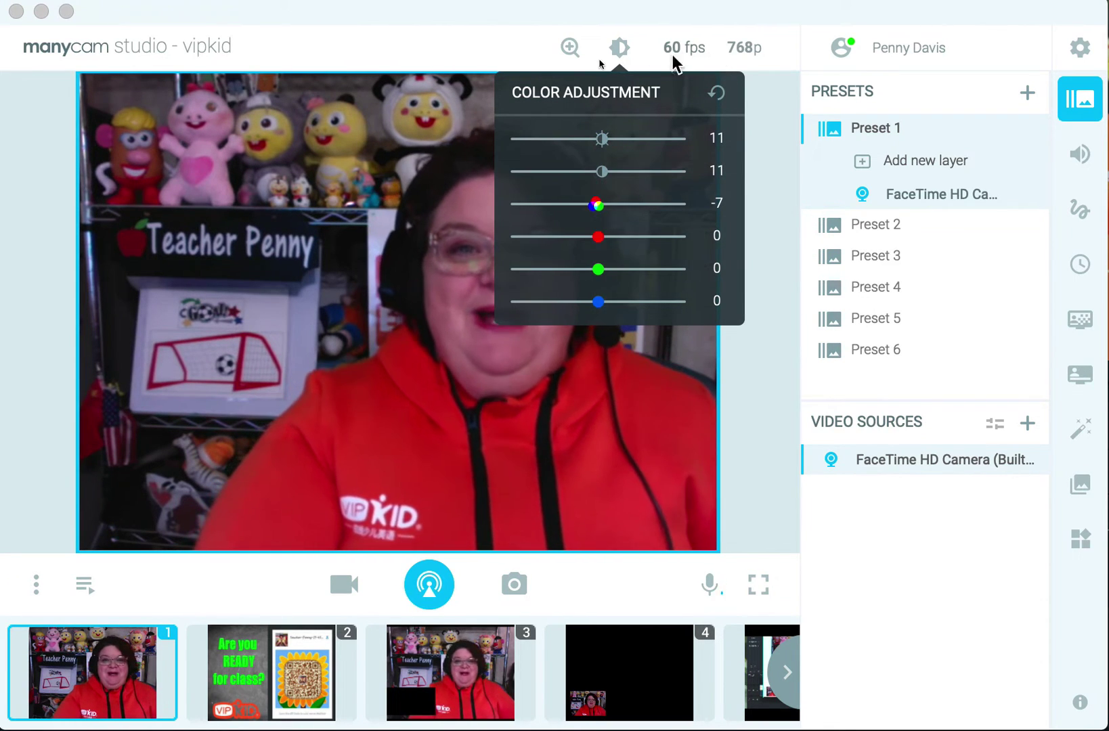
click(463, 52)
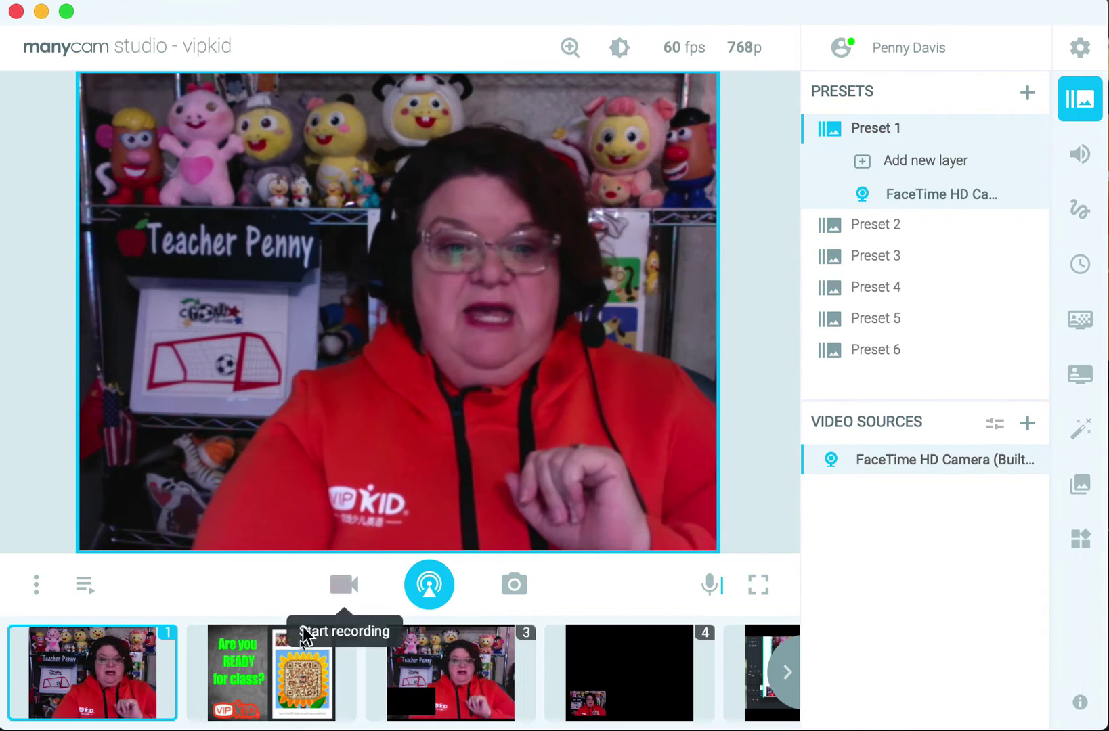
- Transition the live output back and forth between Preset 1 and Preset 2, ending on the class-ready slide
click(271, 660)
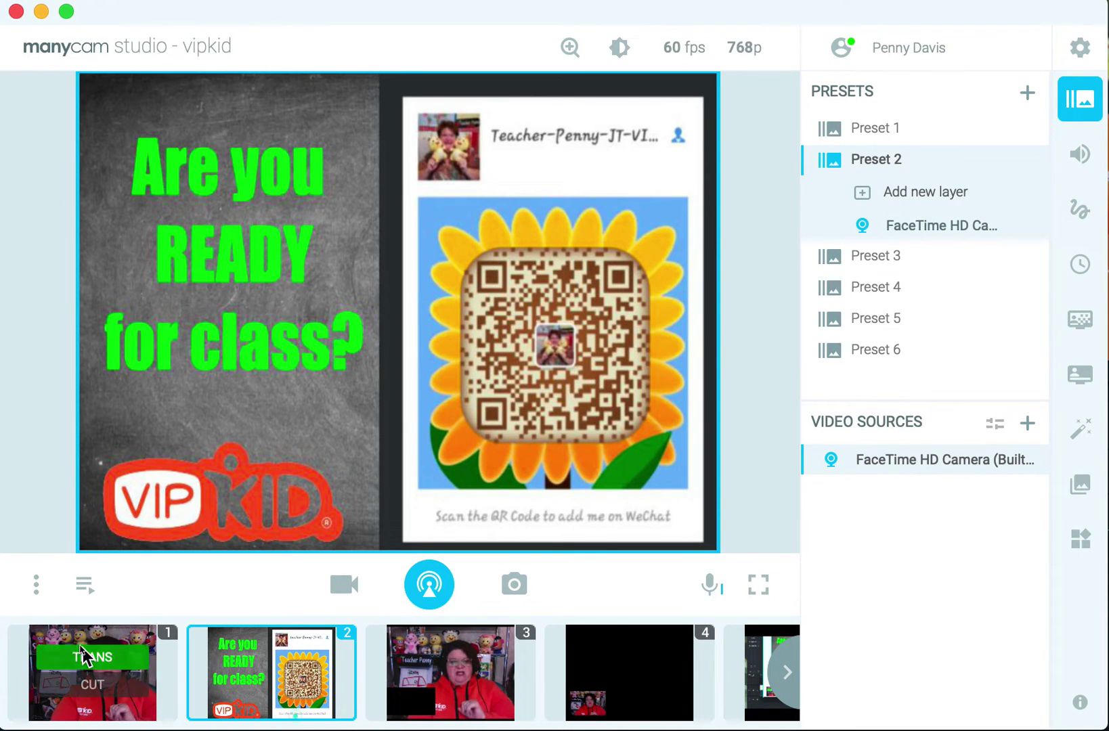
click(84, 656)
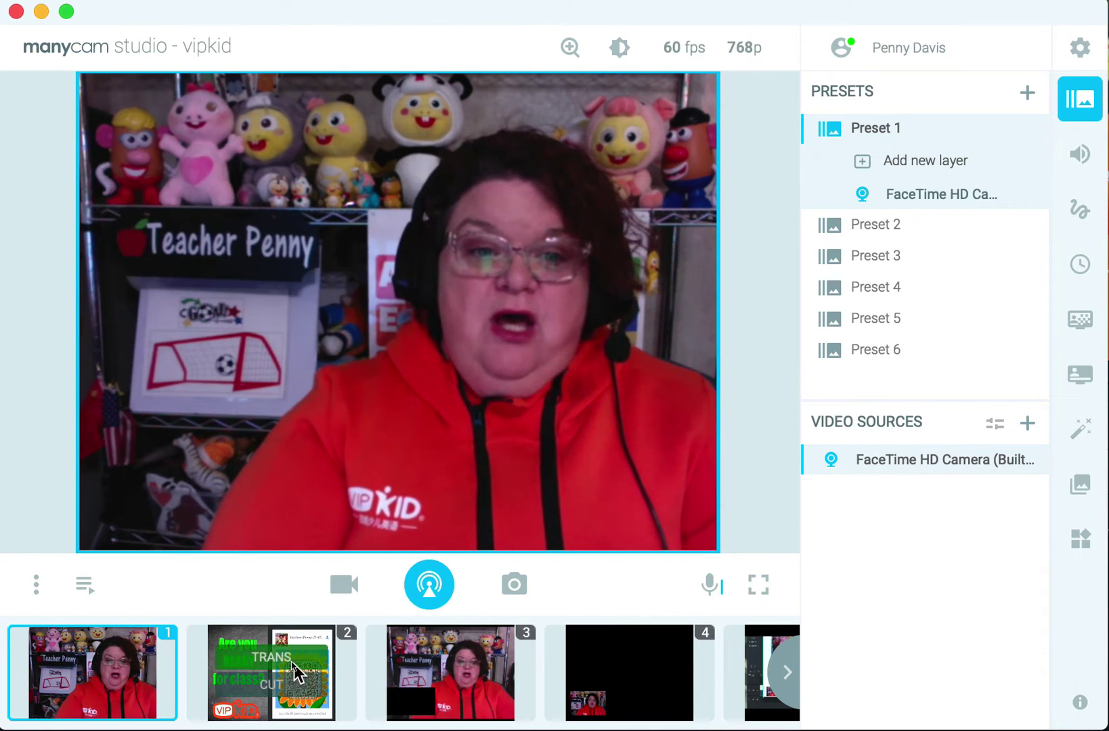
click(293, 656)
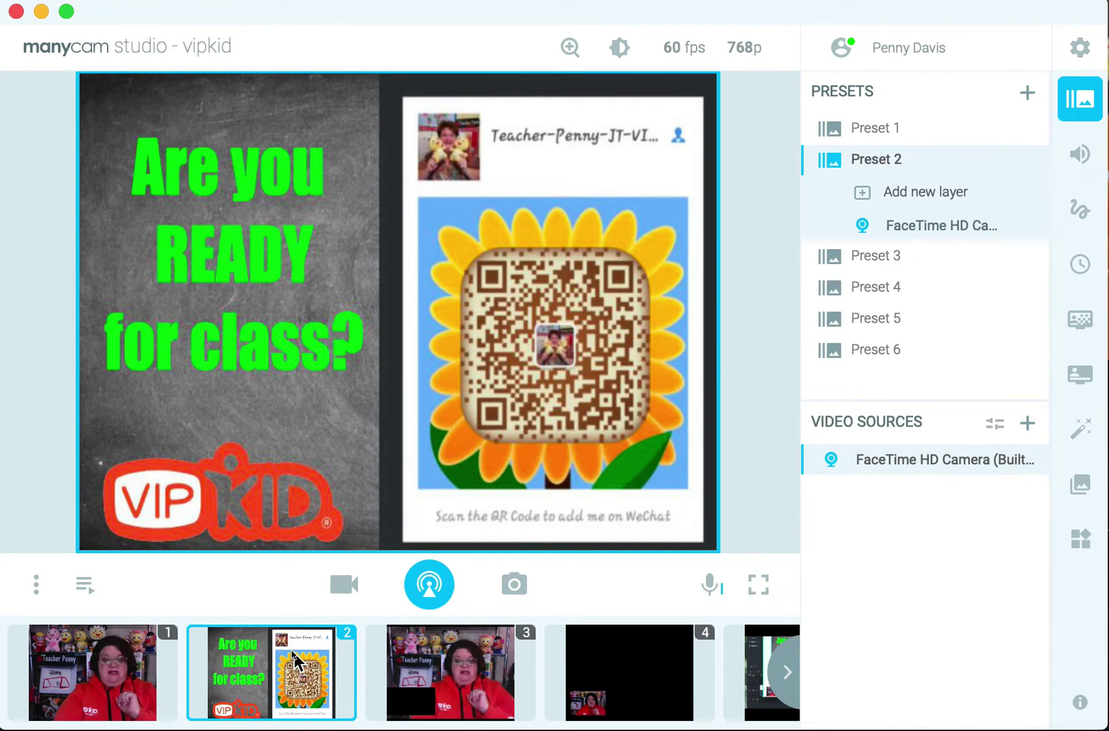
- Transition to Preset 3 and set the zoom of its desktop layer to 106%
click(474, 667)
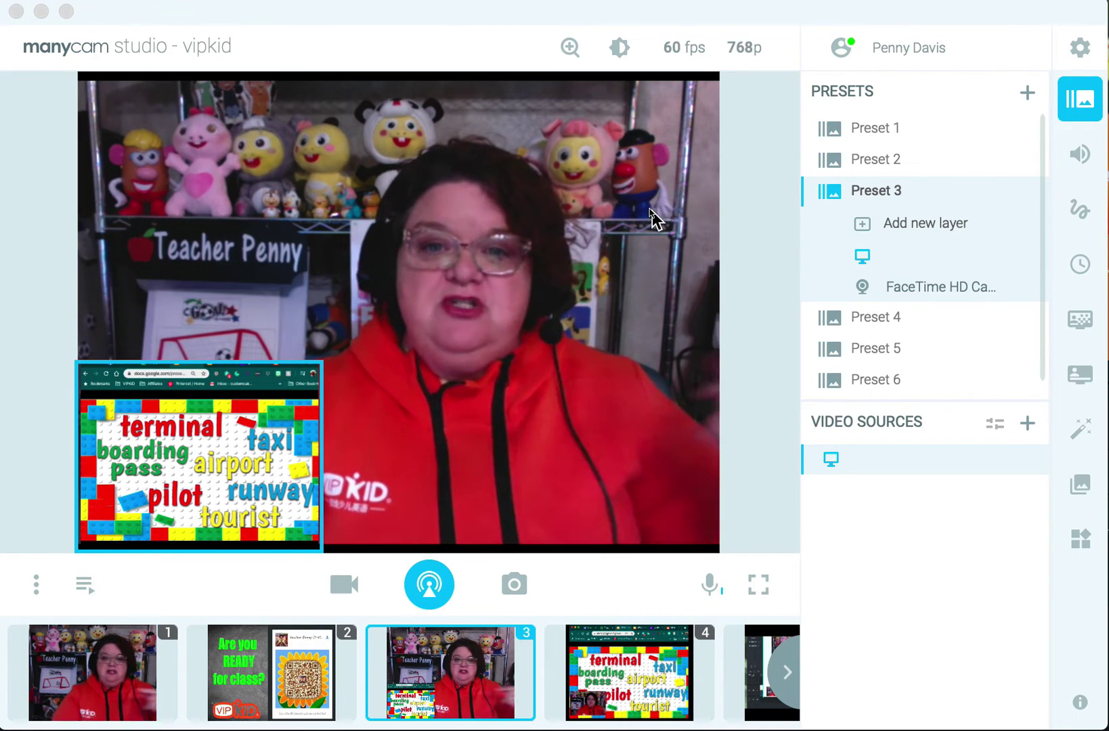
click(569, 47)
drag(519, 154, 513, 151)
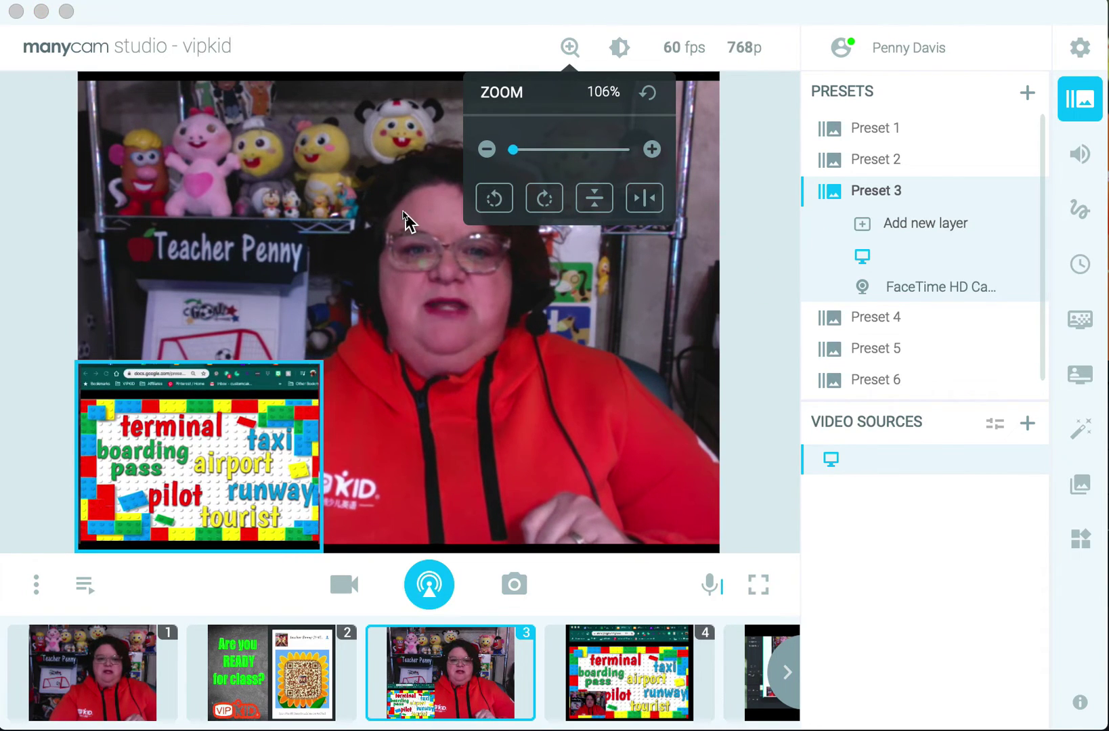
- Zoom Preset 3's camera layer to 138% and shift its picture slightly to the right in the frame
click(407, 220)
click(569, 53)
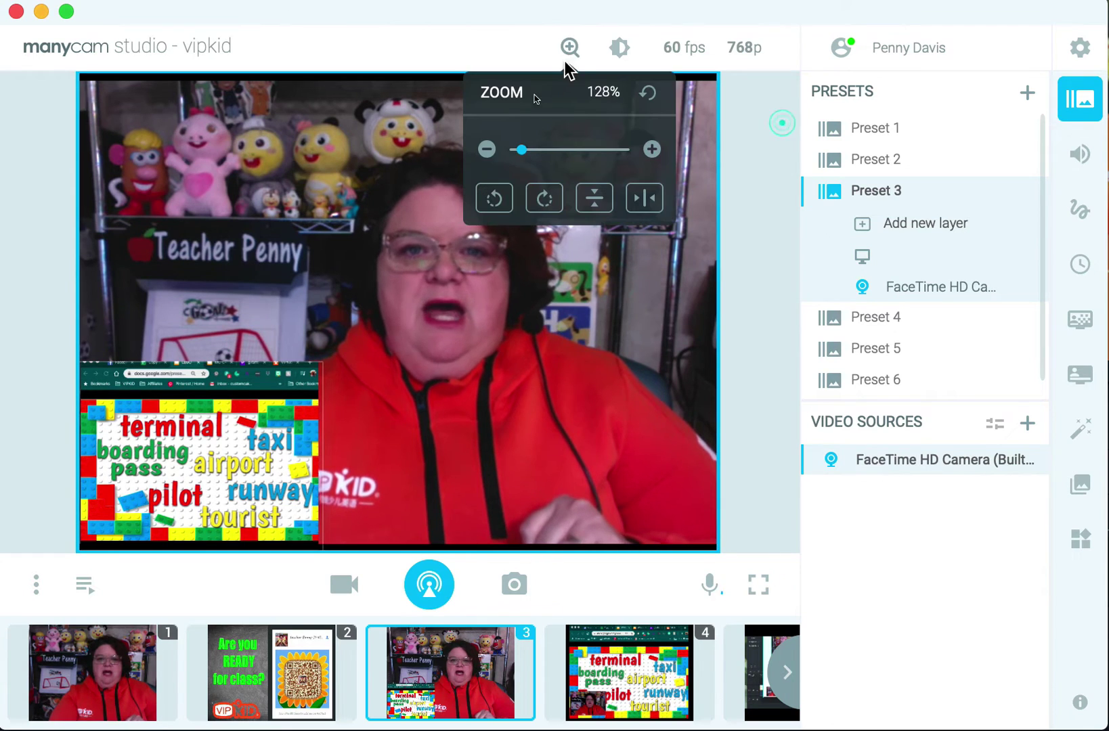
drag(520, 149, 526, 150)
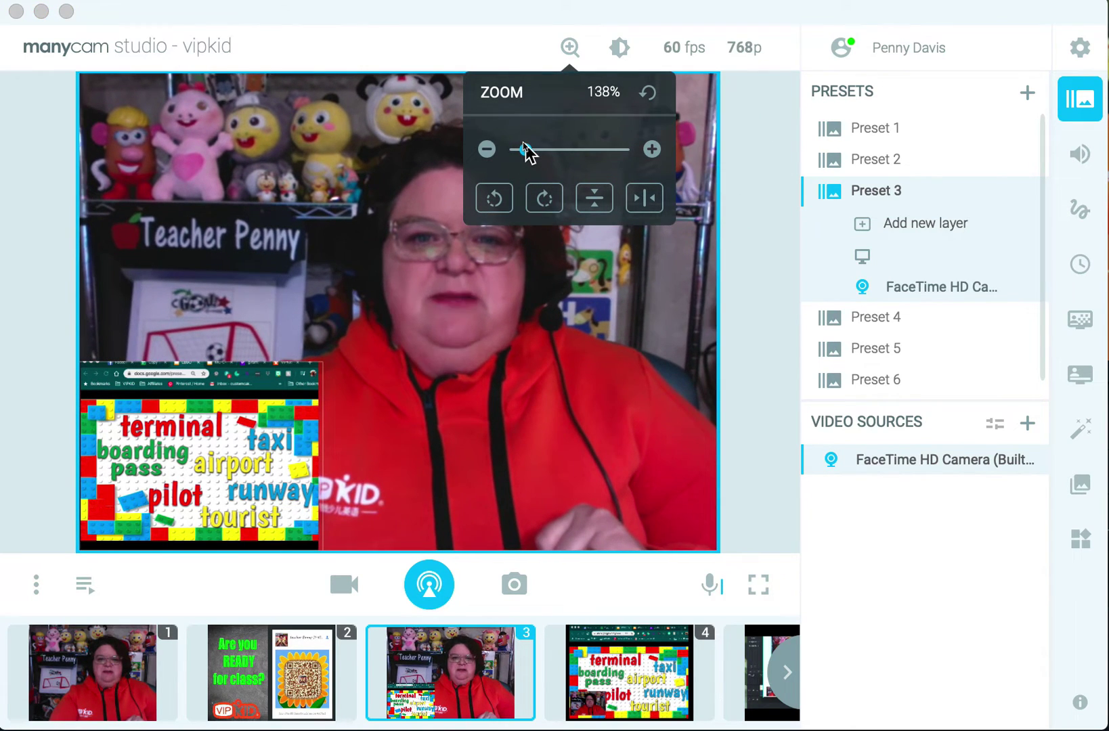
drag(396, 199, 433, 185)
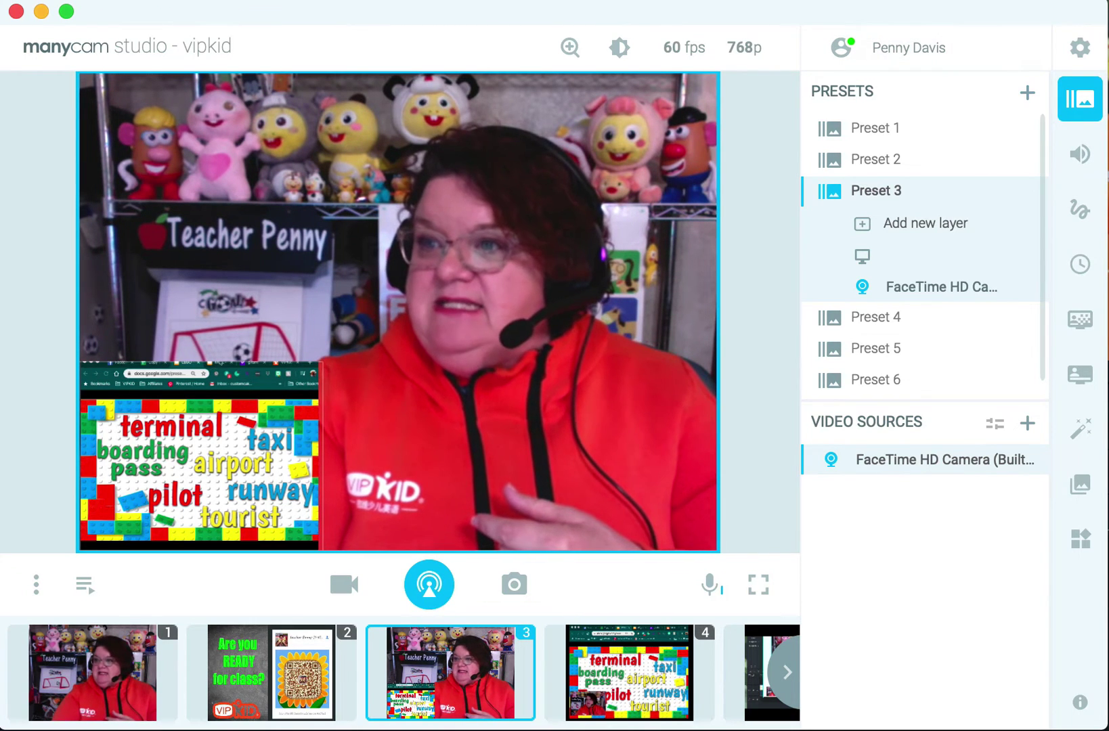
- Step back and forth through the hotel, land, engine and traffic vocabulary slides in Preset 3's desktop layer
key(Right)
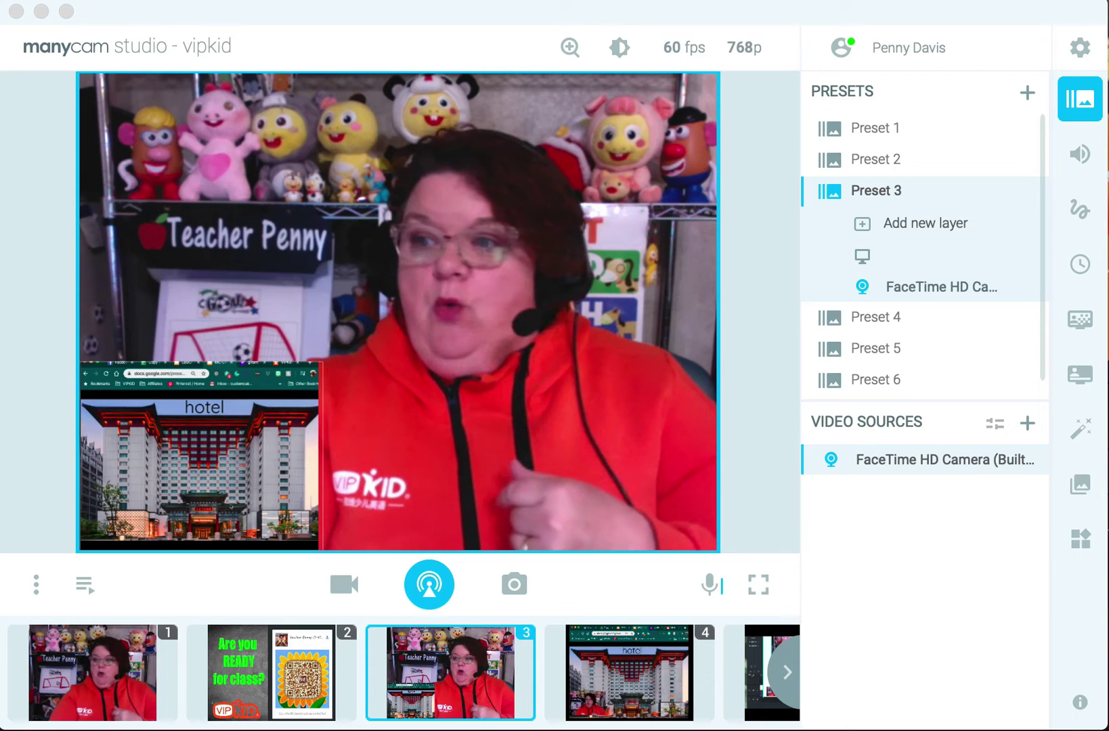
key(Right)
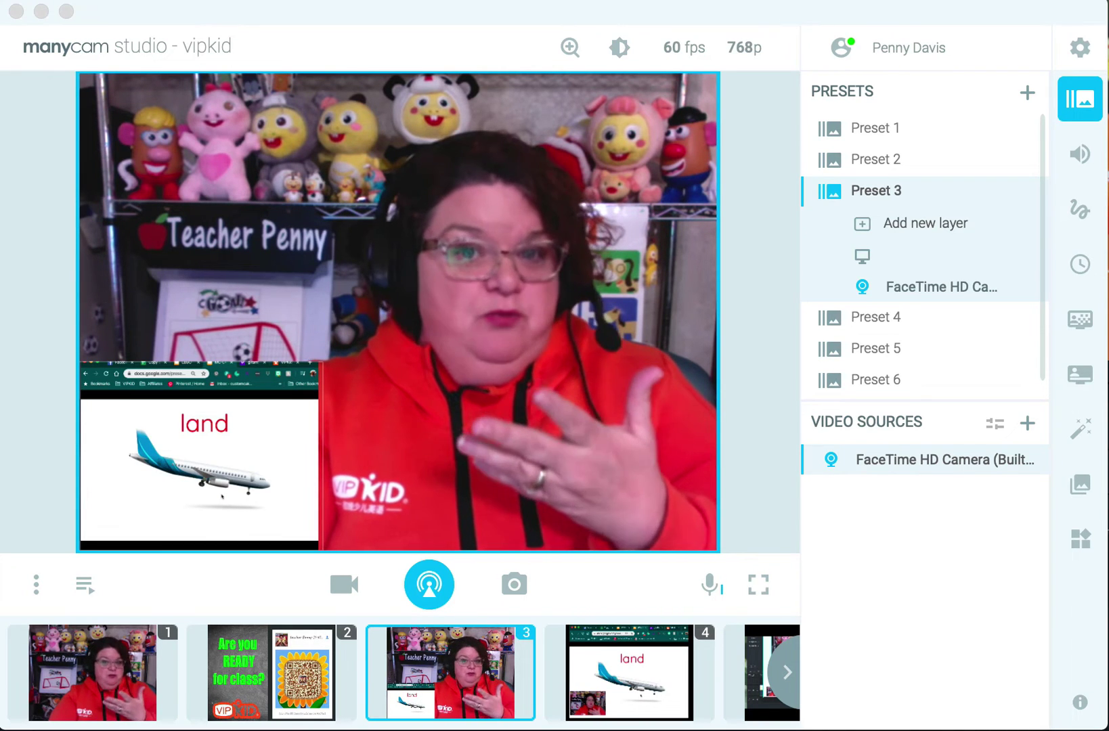
key(Right)
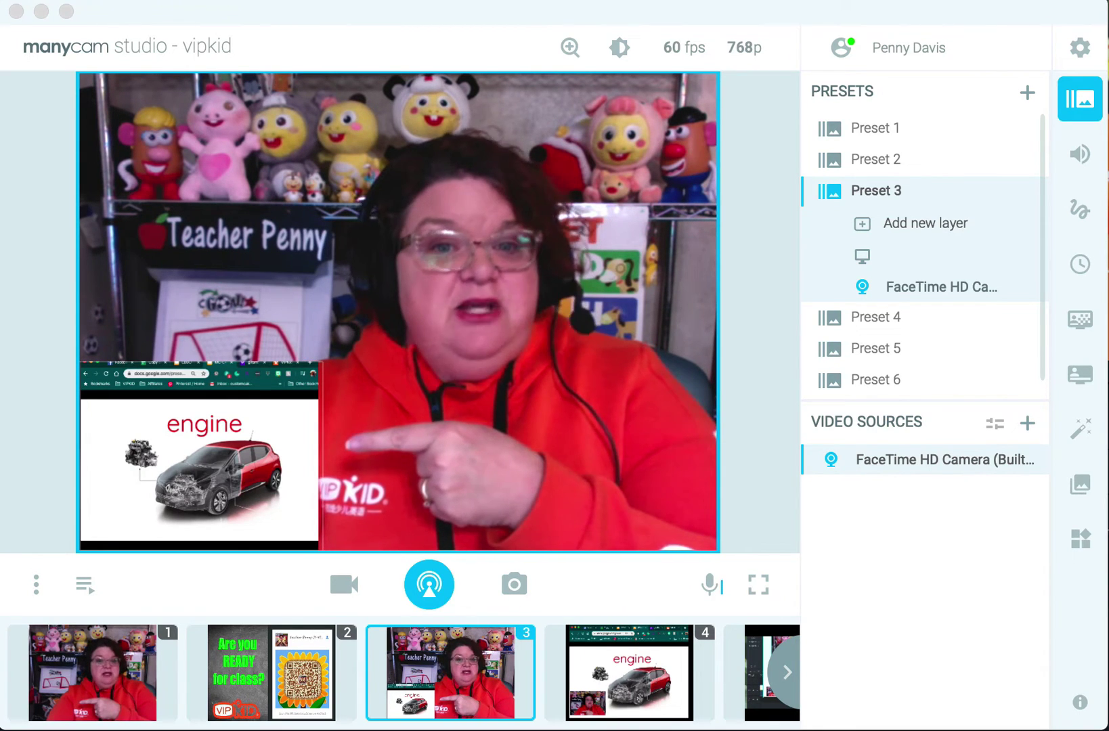
key(Left)
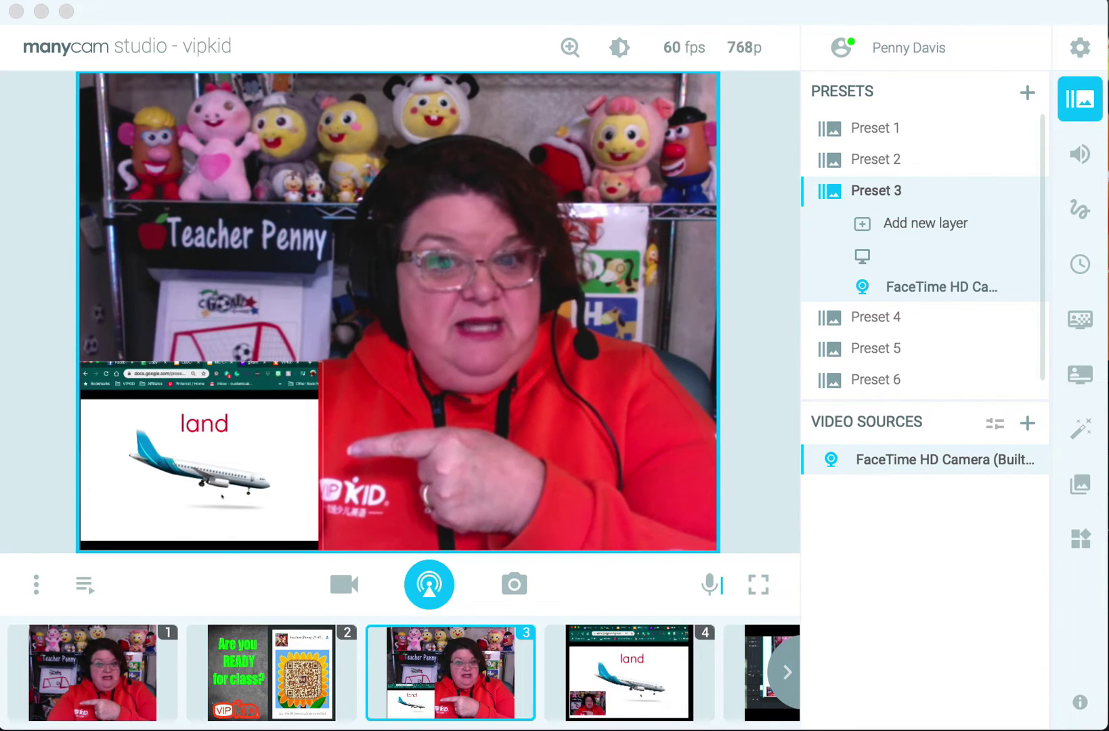
key(Right)
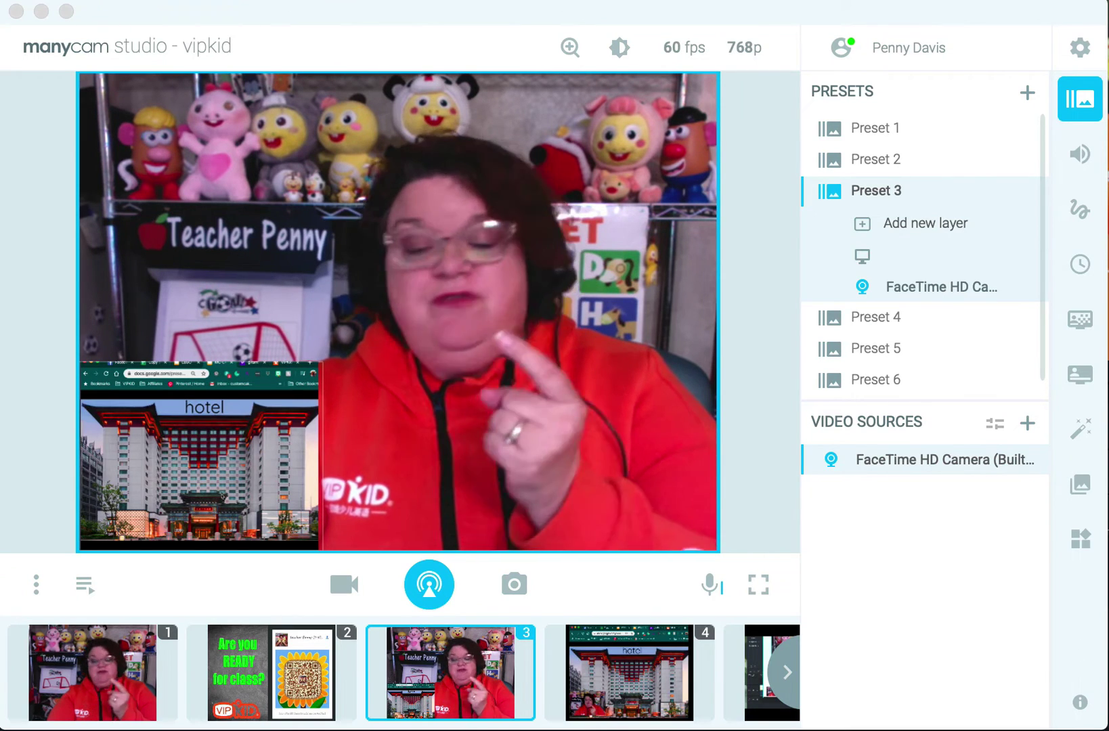
key(Right)
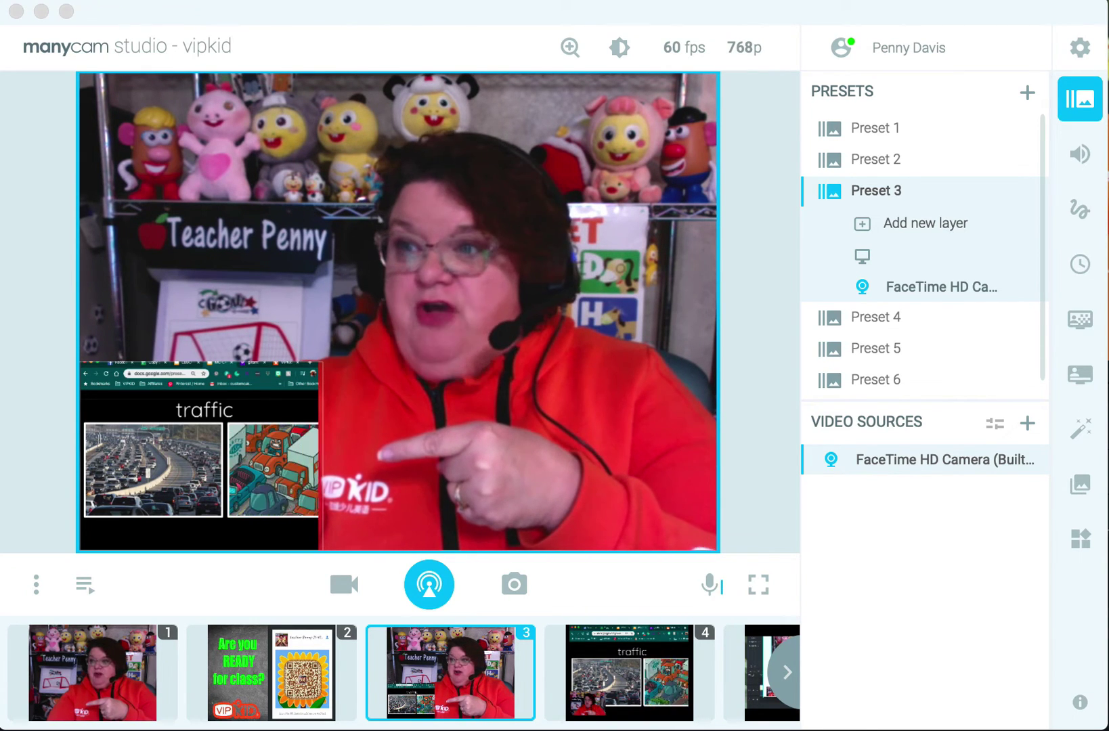
- Step through the LEGO lesson's vocabulary, taxi and airport slides in Preset 3's desktop layer
key(Right)
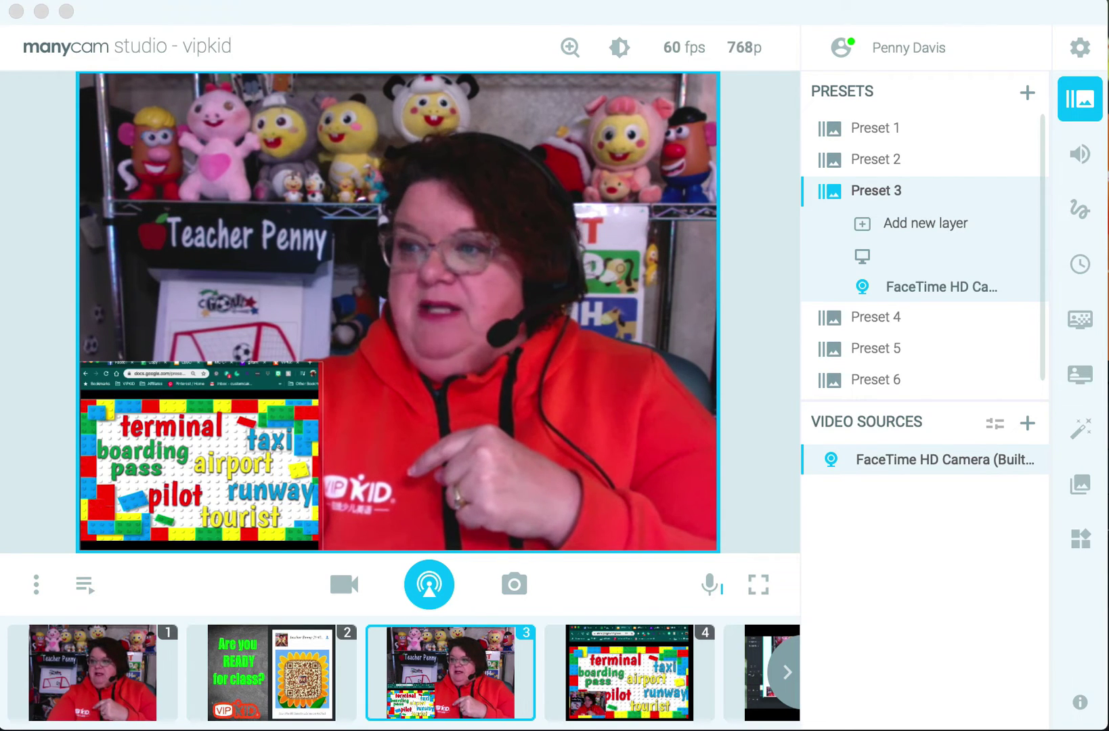
key(Right)
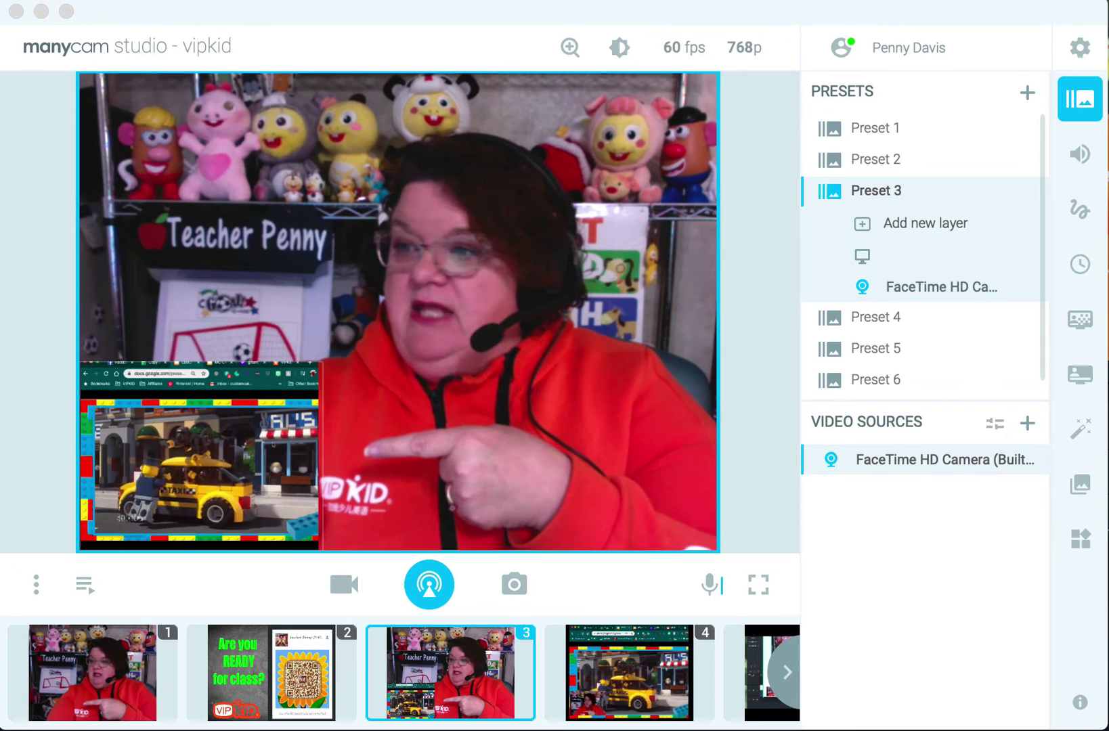
key(Left)
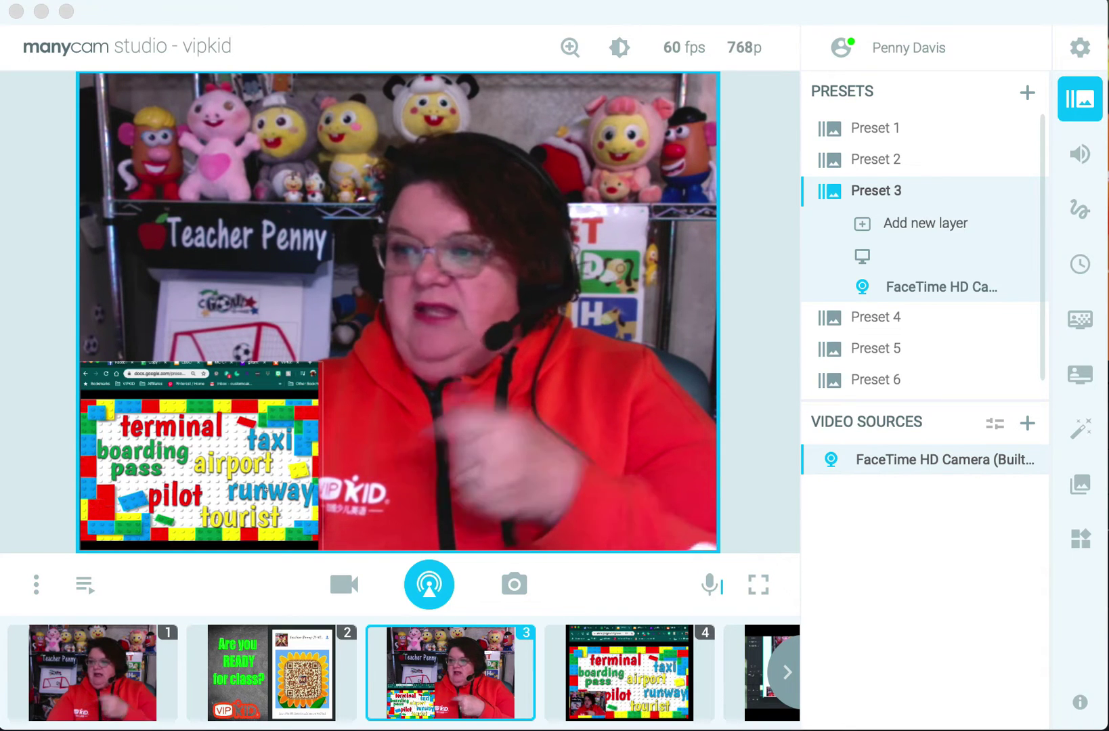
key(Right)
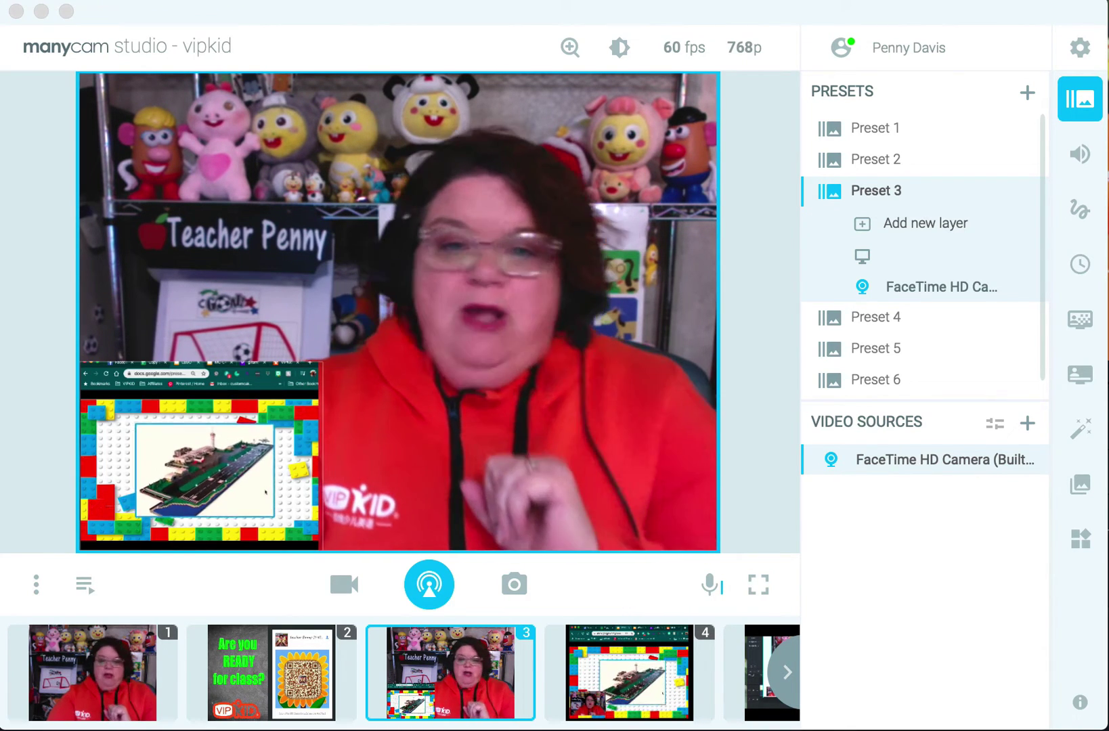
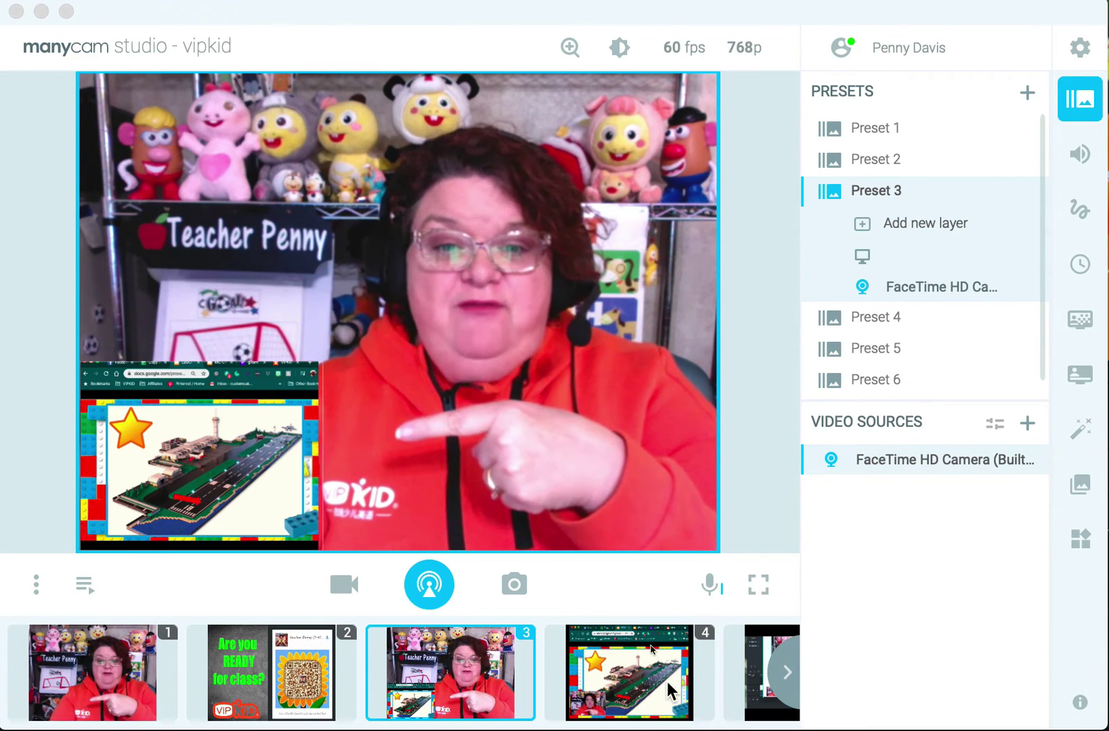
- Transition to Preset 4 and bring up the MC-L4 presentation's traffic slide in the shared browser
click(631, 662)
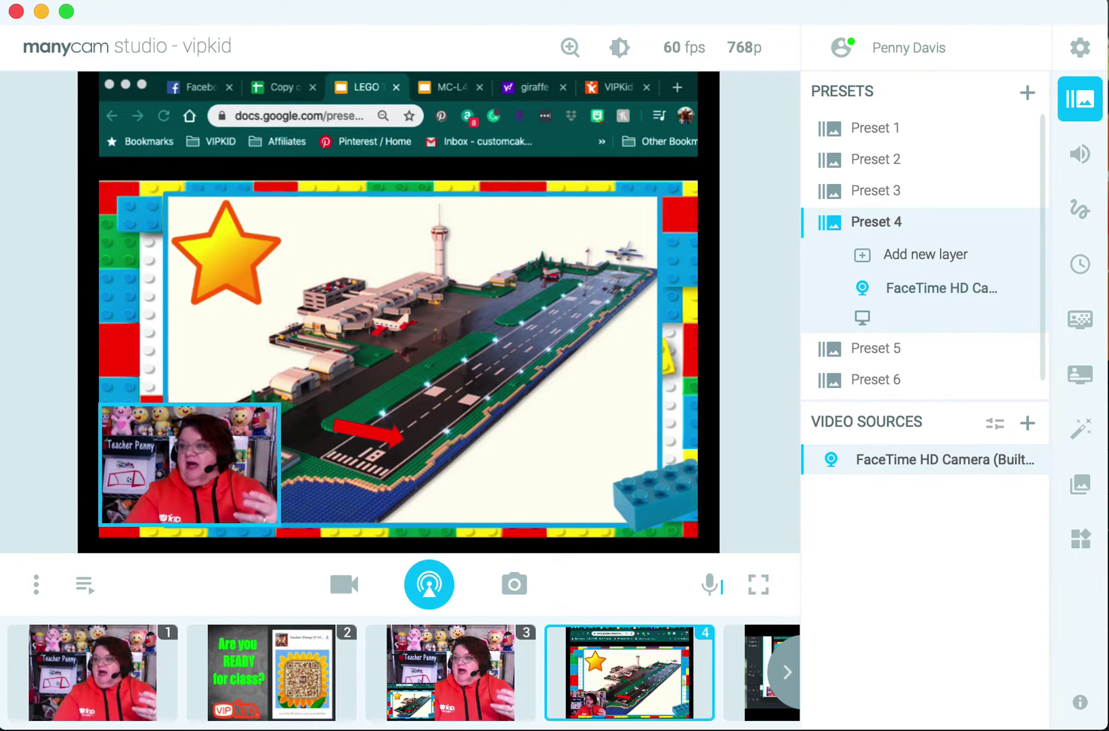
click(466, 89)
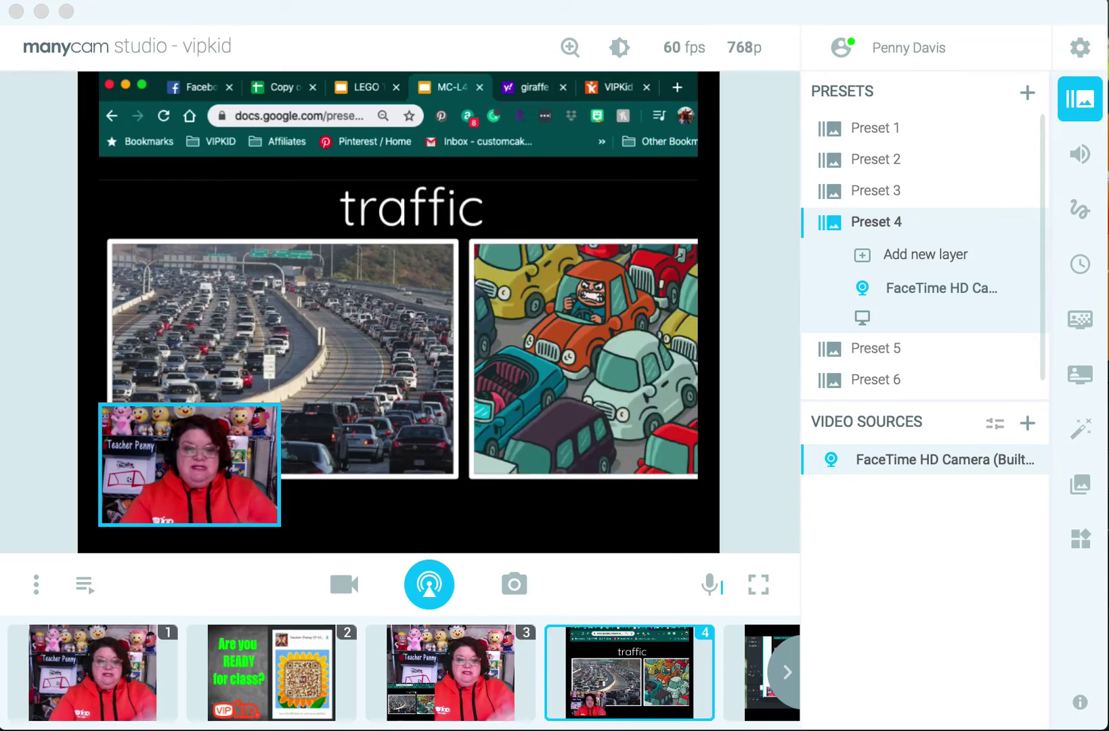
- Present the hotel slide in Preset 3 and return the live output to Preset 1's full camera view
click(479, 658)
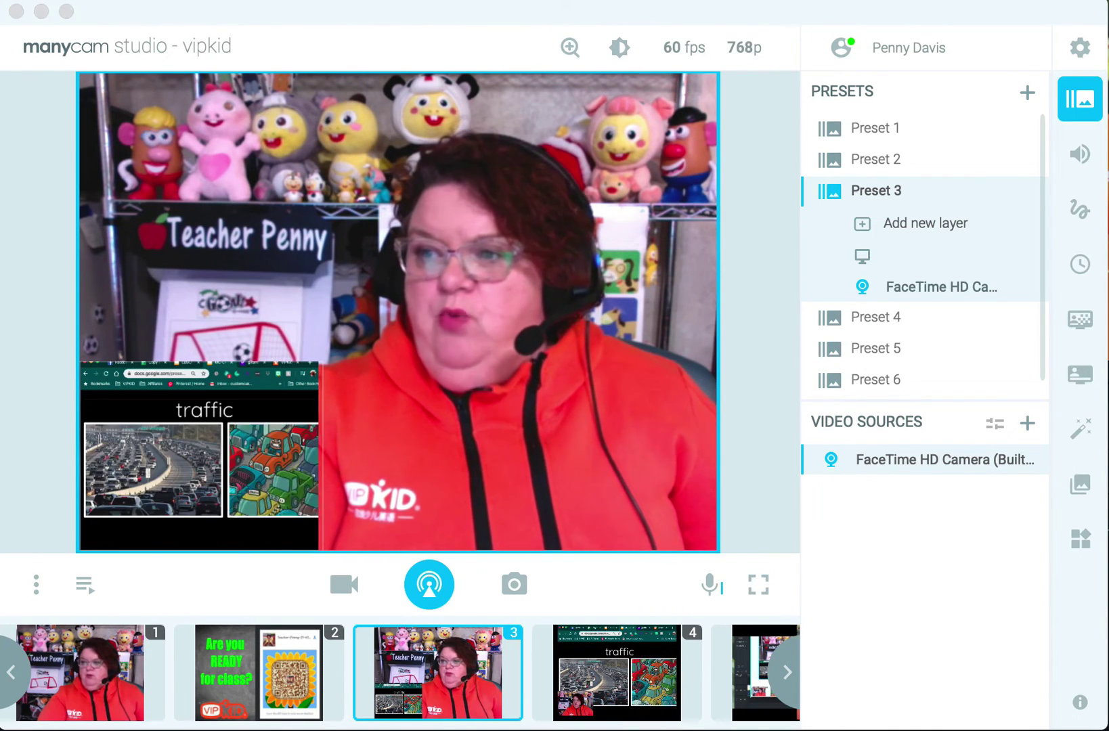
key(Right)
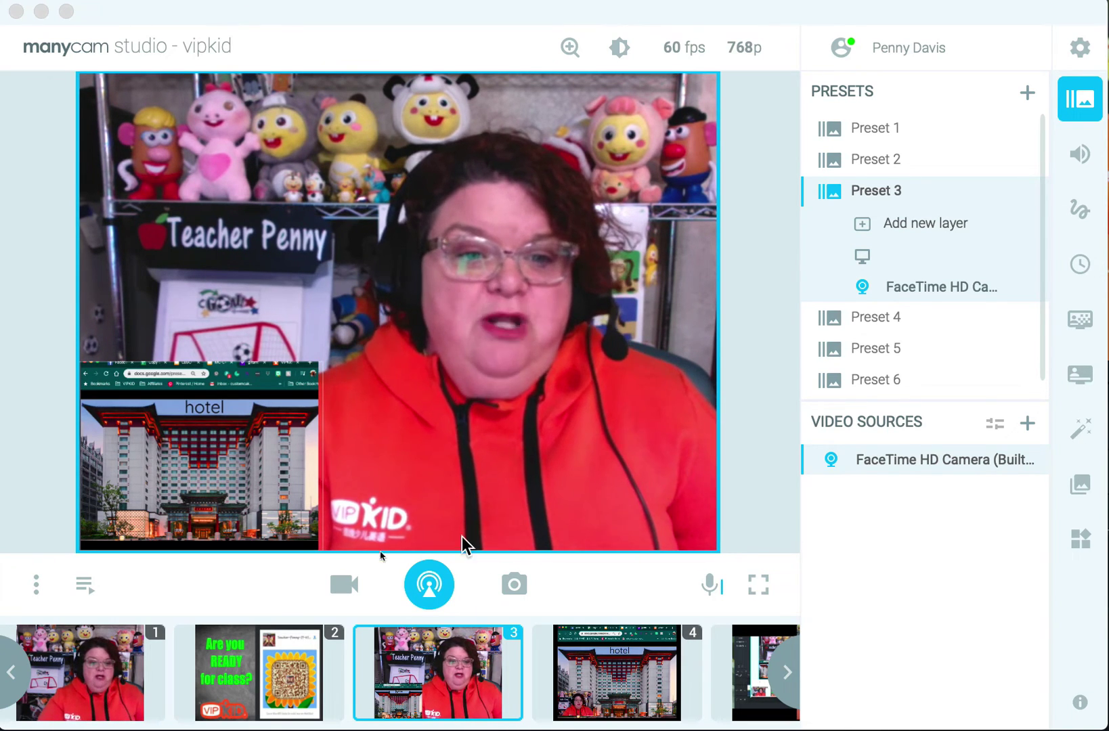
click(135, 664)
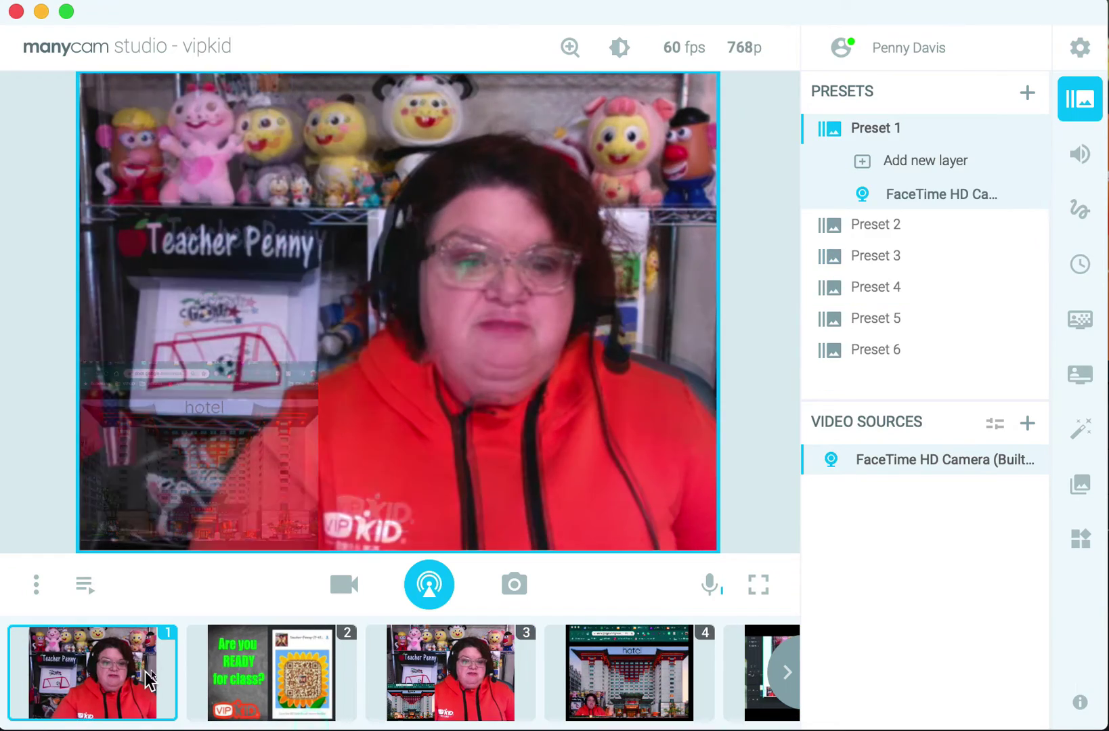
- Overlay the Family photo from the Family effects on Preset 1, remove it, and do the same with the Brothers photo
click(1082, 429)
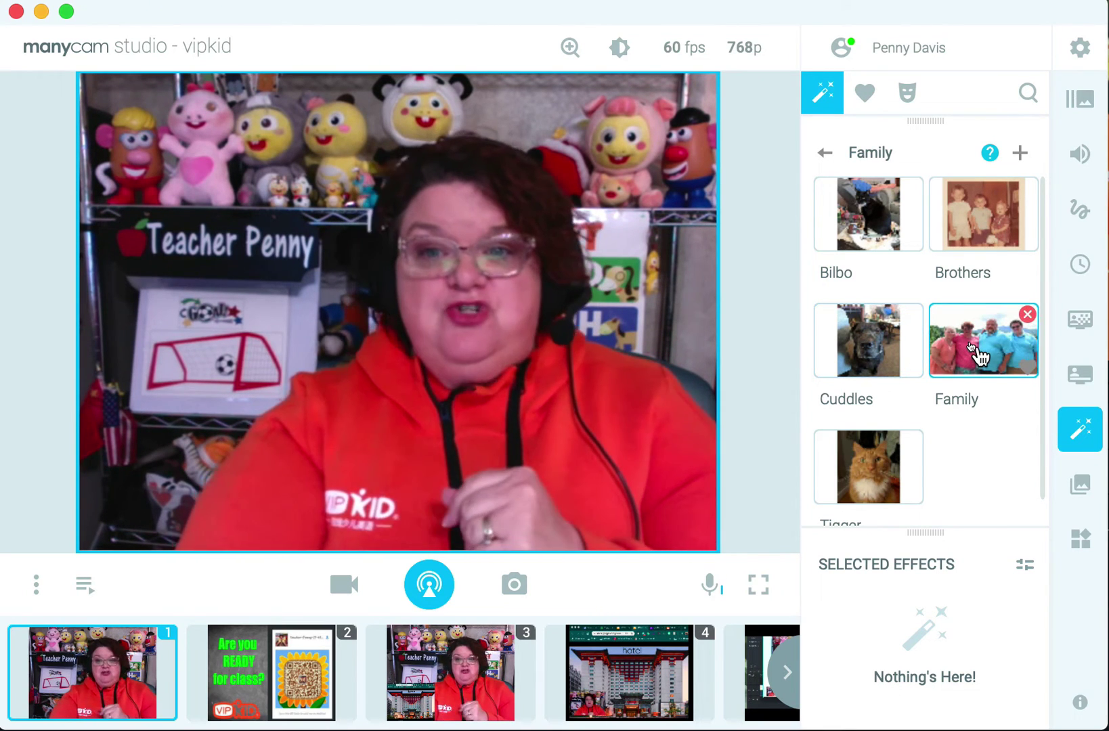
click(970, 350)
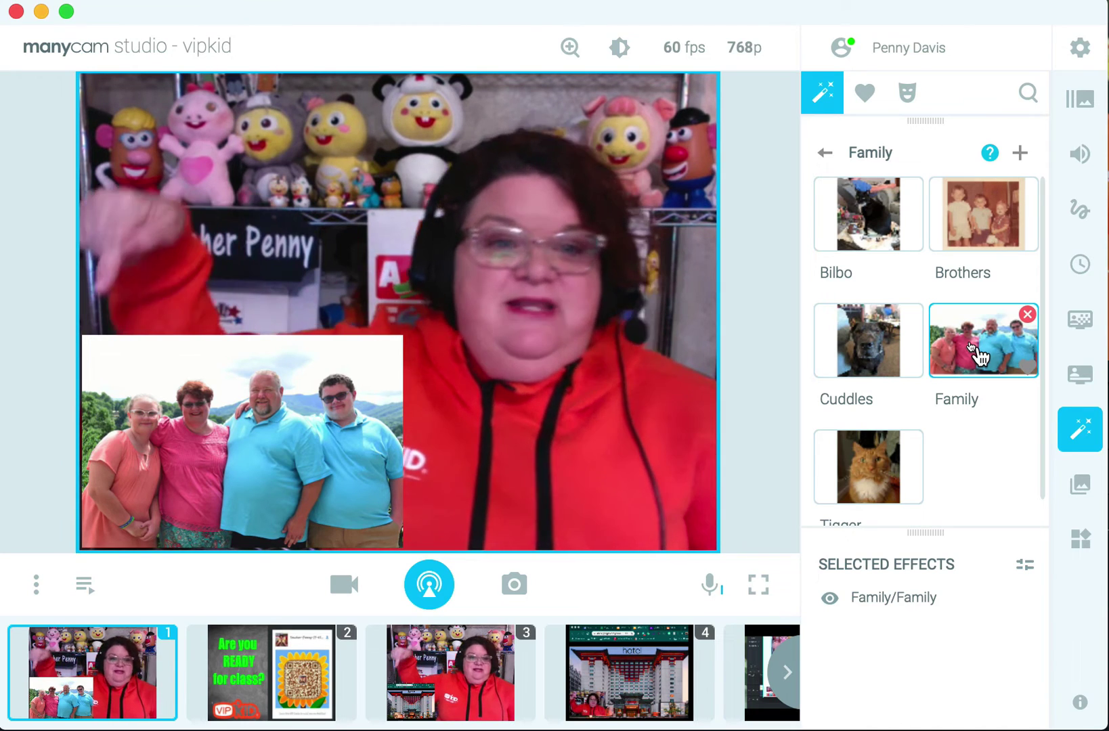
click(1000, 352)
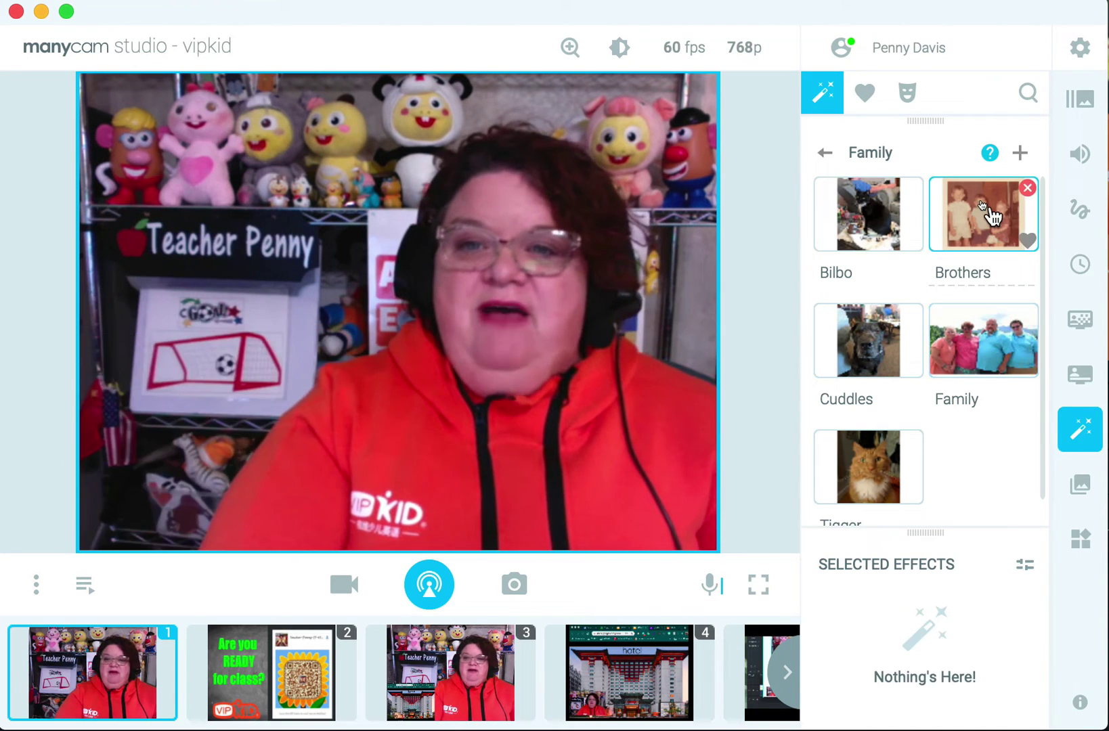
click(988, 215)
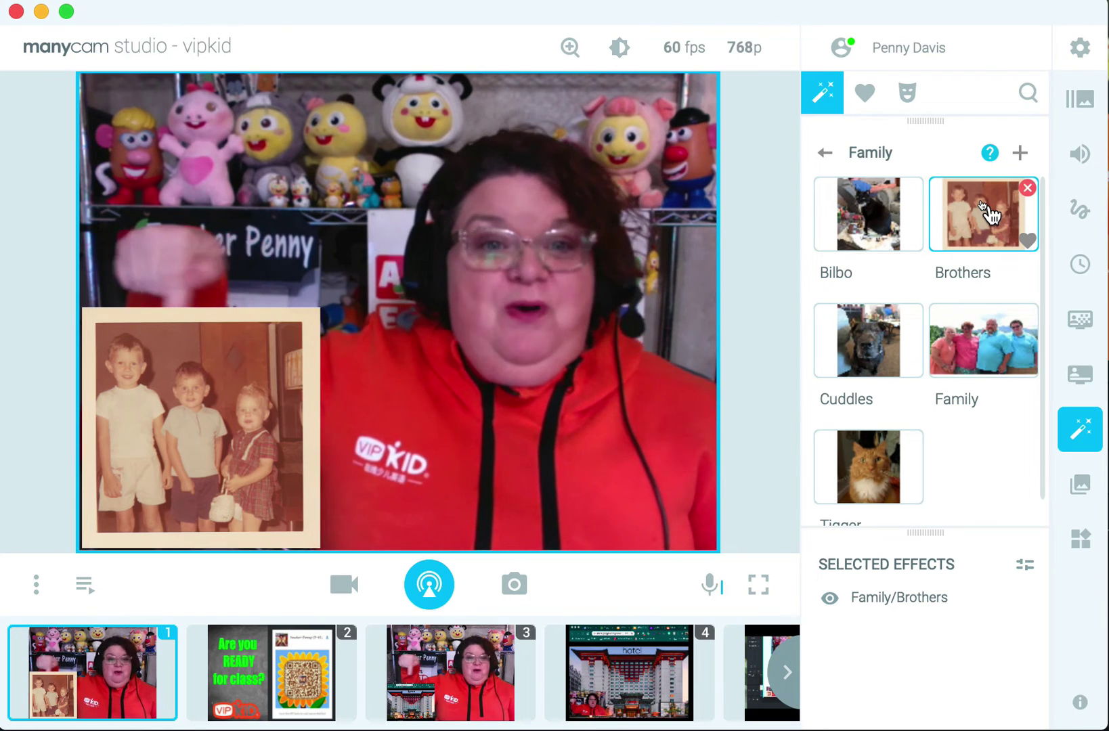
click(988, 215)
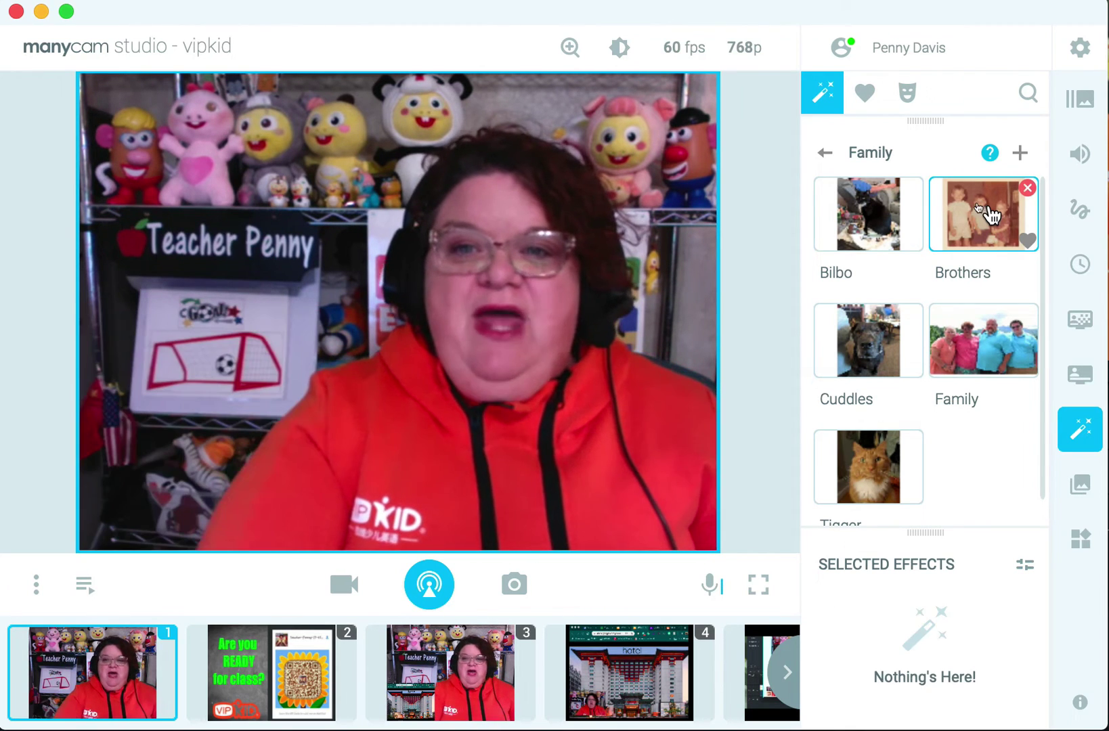
- Overlay the Bilbo, Cuddles and Tigger pet photos together on the camera view and remove all three
click(861, 229)
click(858, 353)
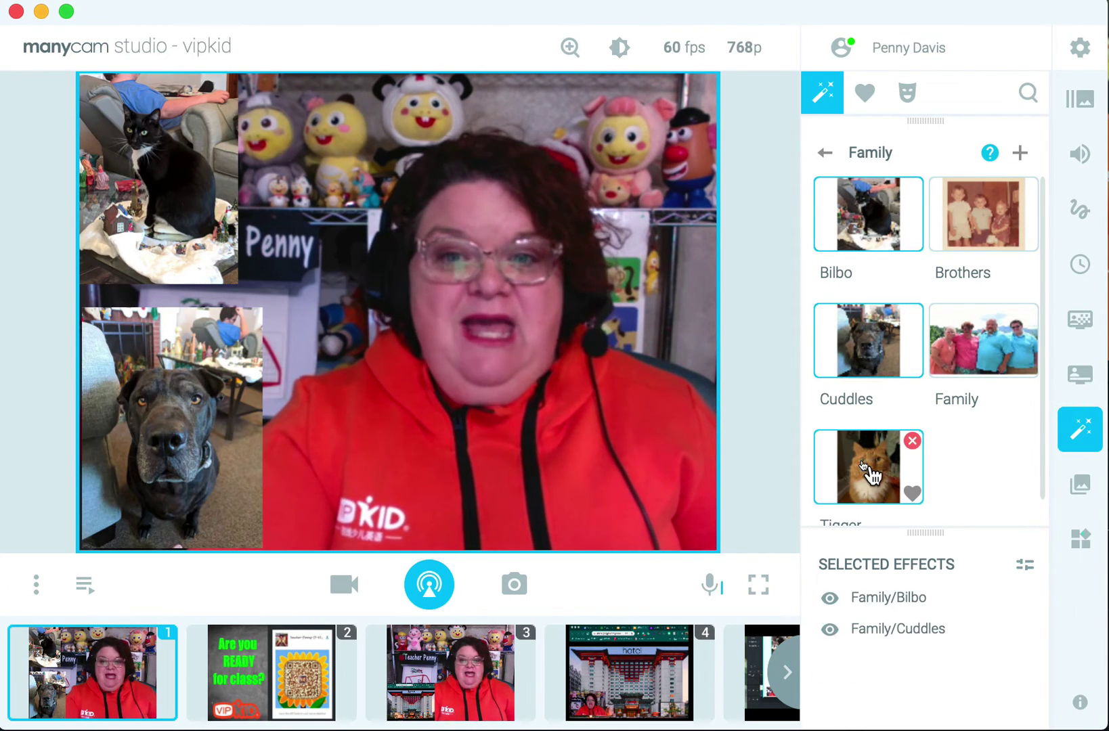
click(869, 469)
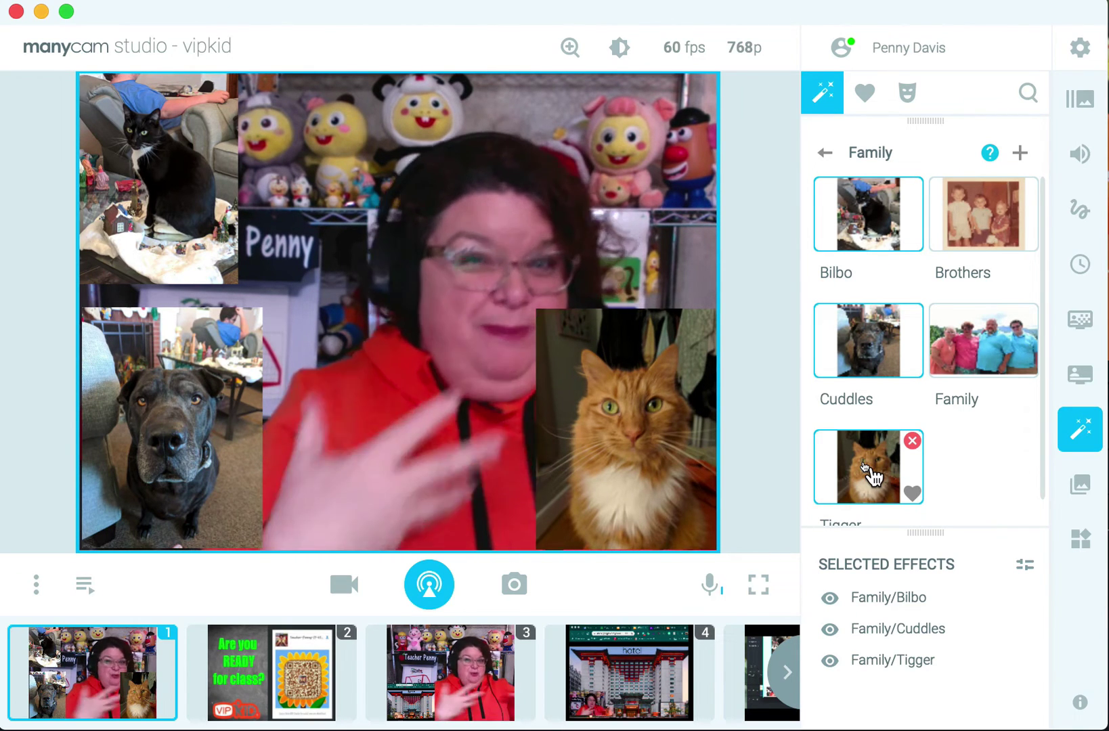
click(872, 476)
scroll(901, 389, down, 1)
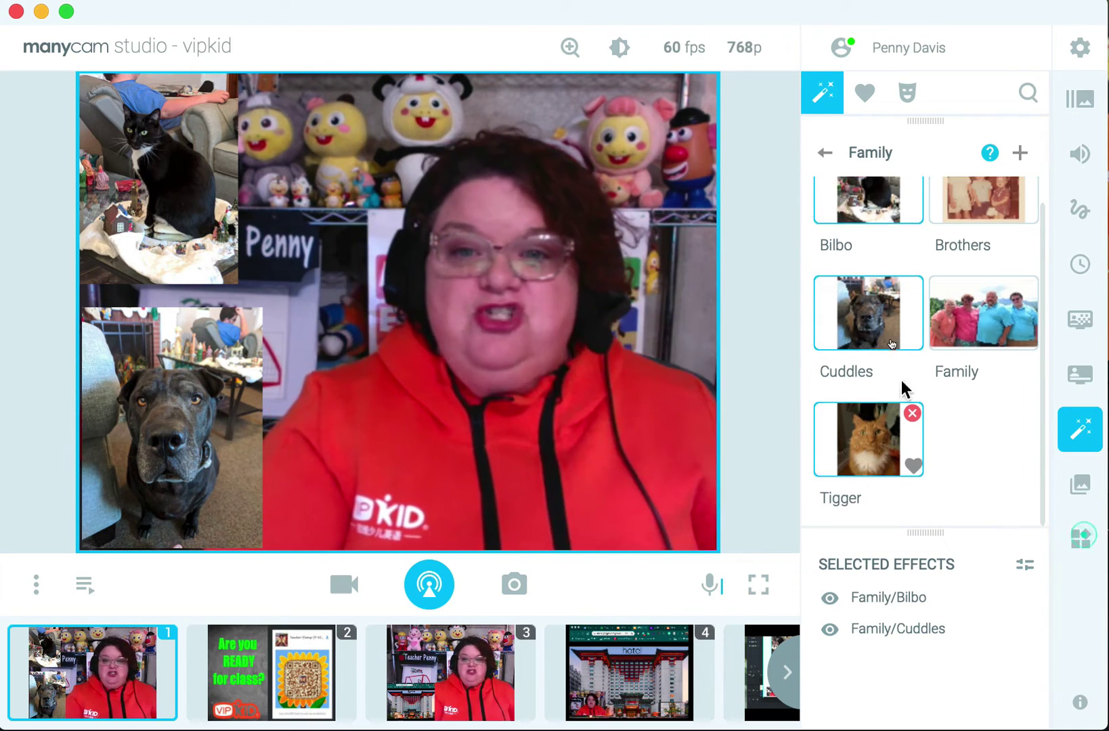
click(871, 318)
click(868, 203)
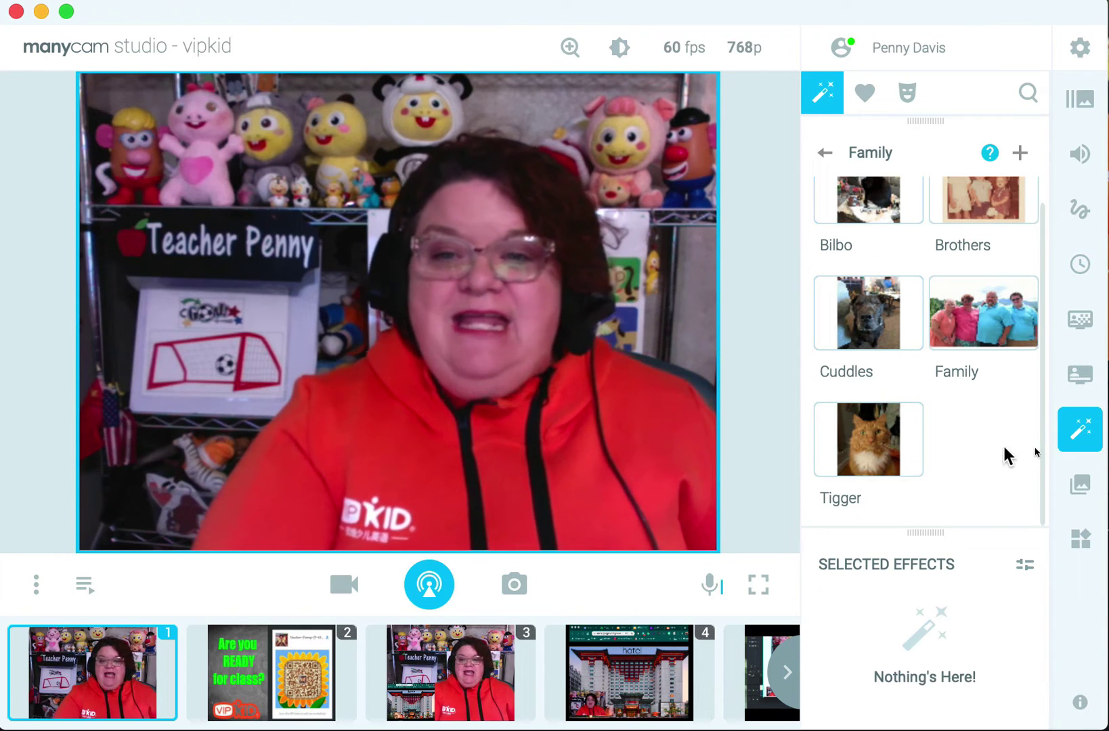
- Open the Face Masks effects folder and find the Strict Silk Hat and Trump masks
click(824, 155)
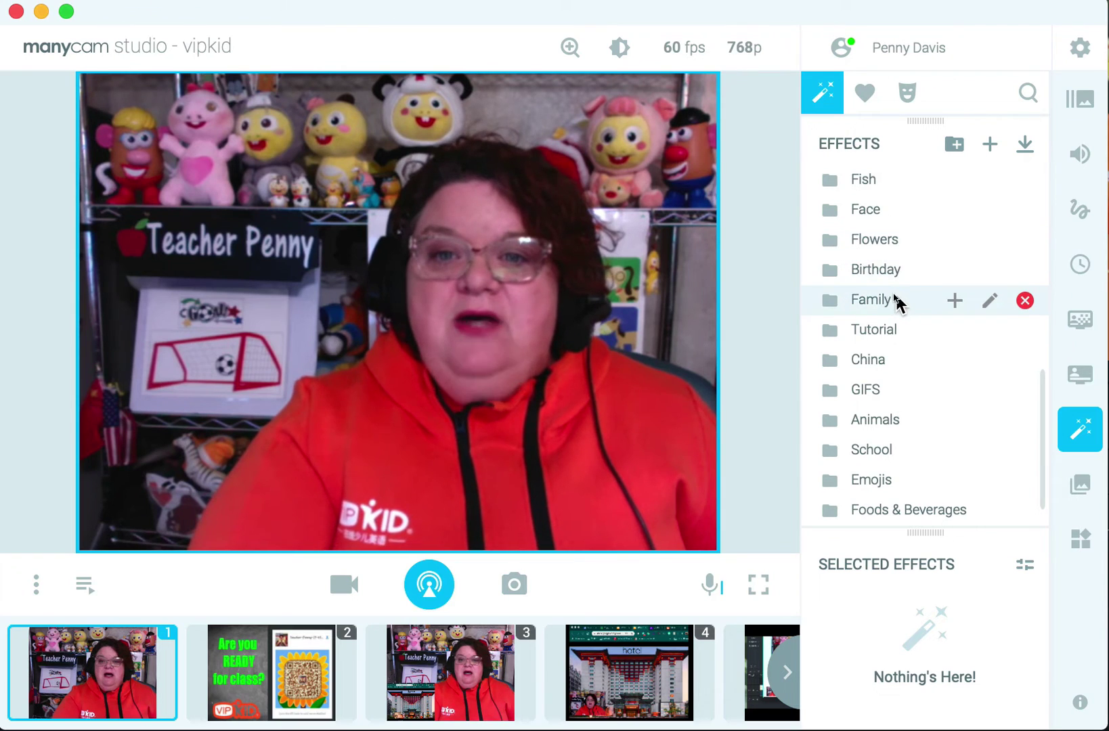
scroll(893, 304, up, 10)
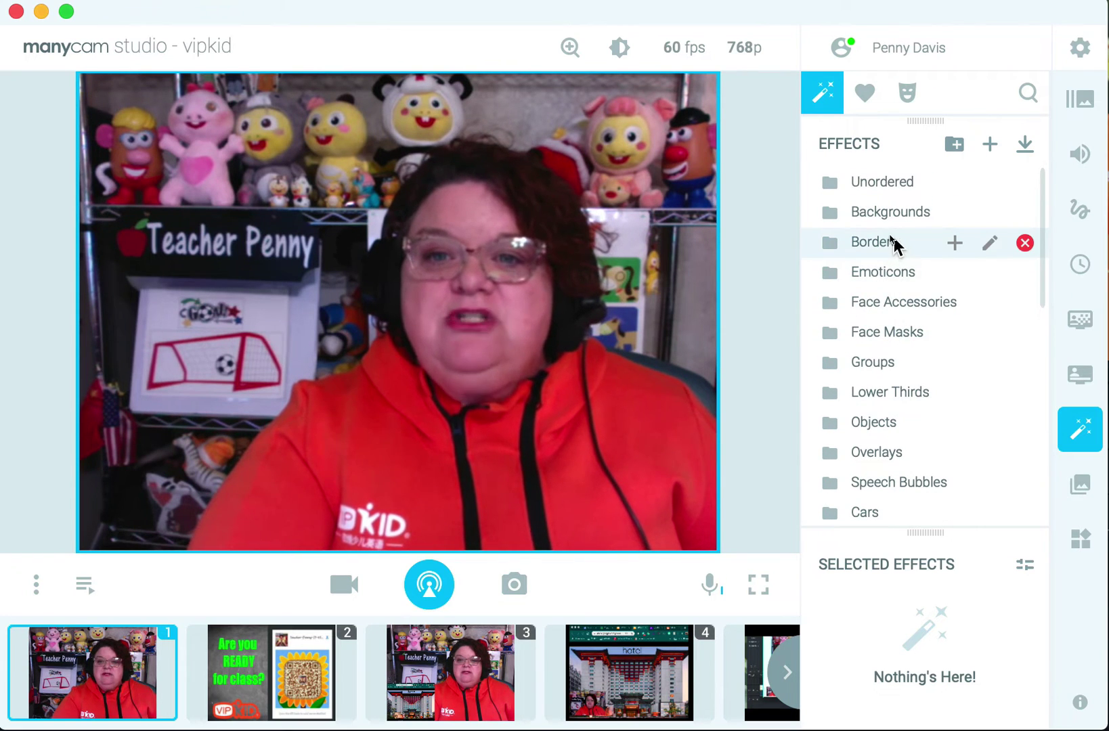
scroll(880, 234, down, 3)
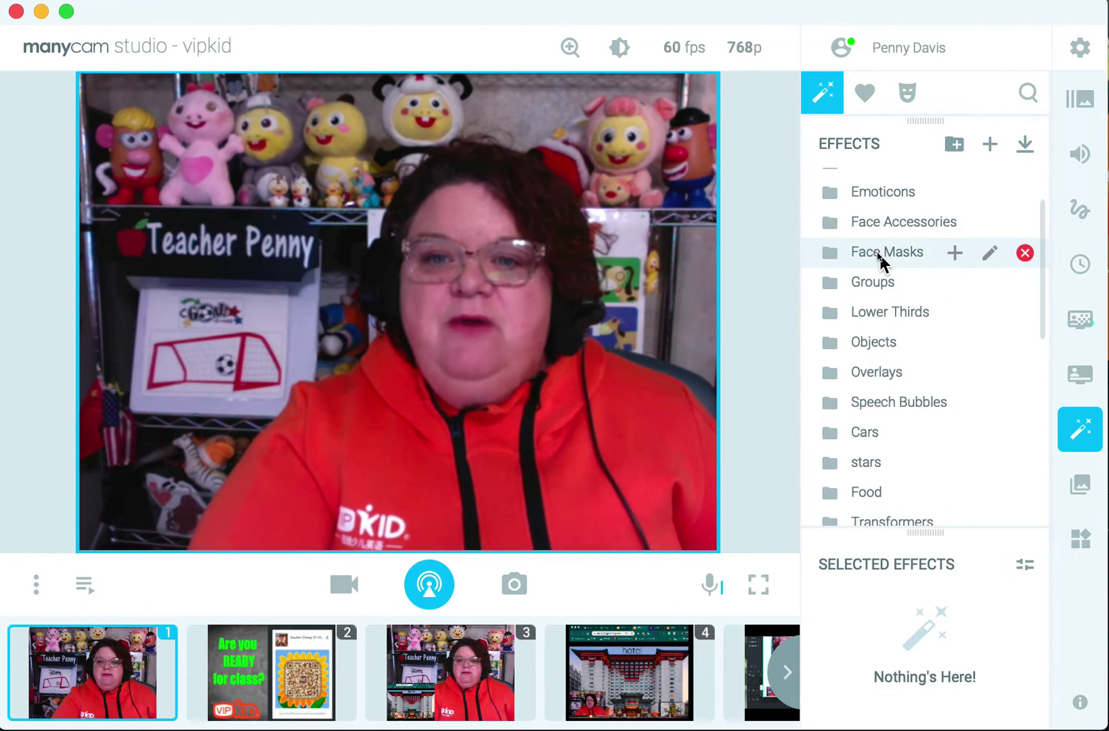
click(882, 254)
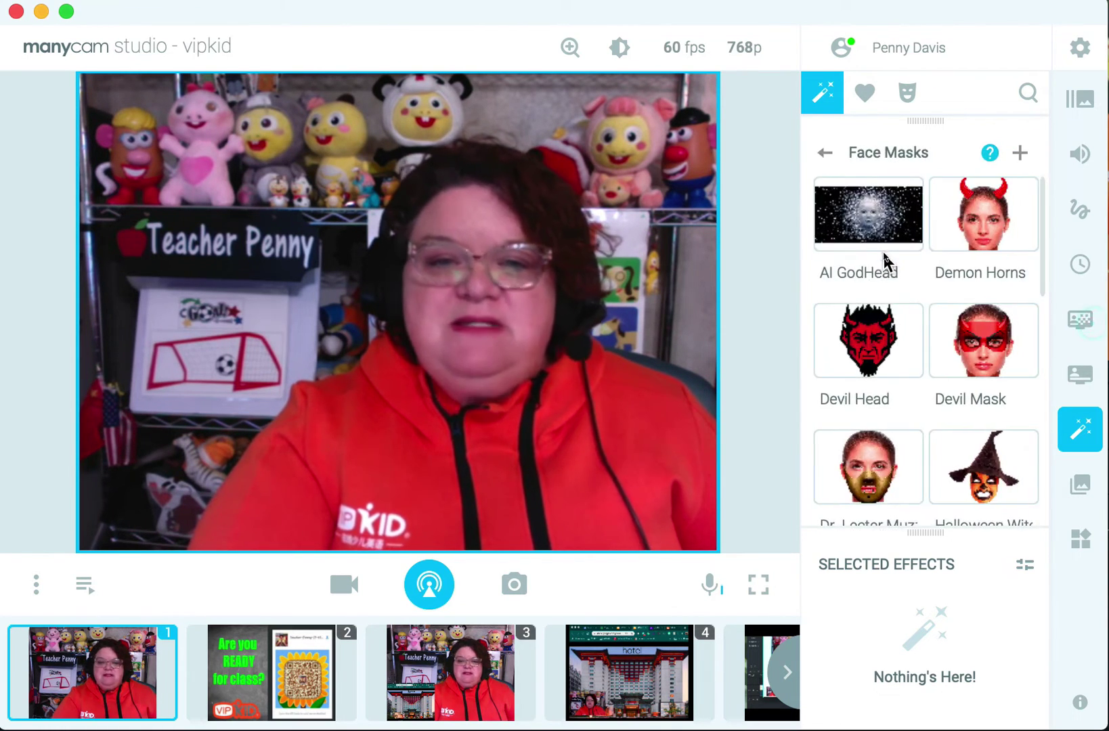
scroll(965, 371, down, 6)
click(972, 364)
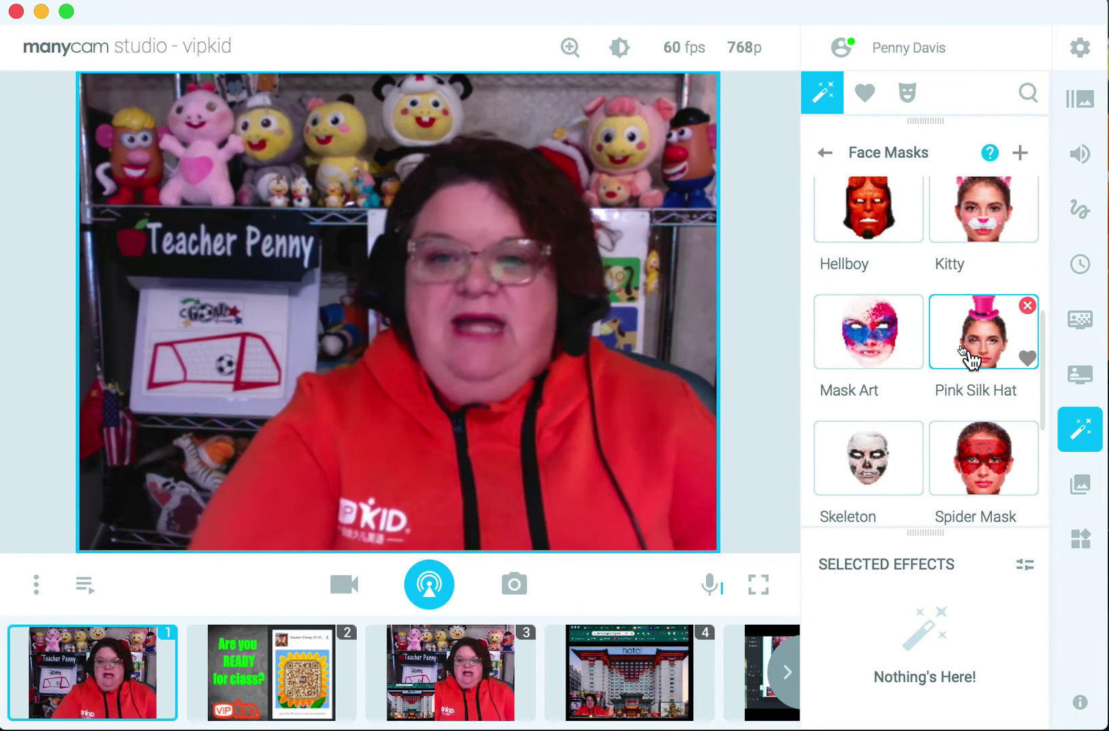
scroll(957, 390, down, 4)
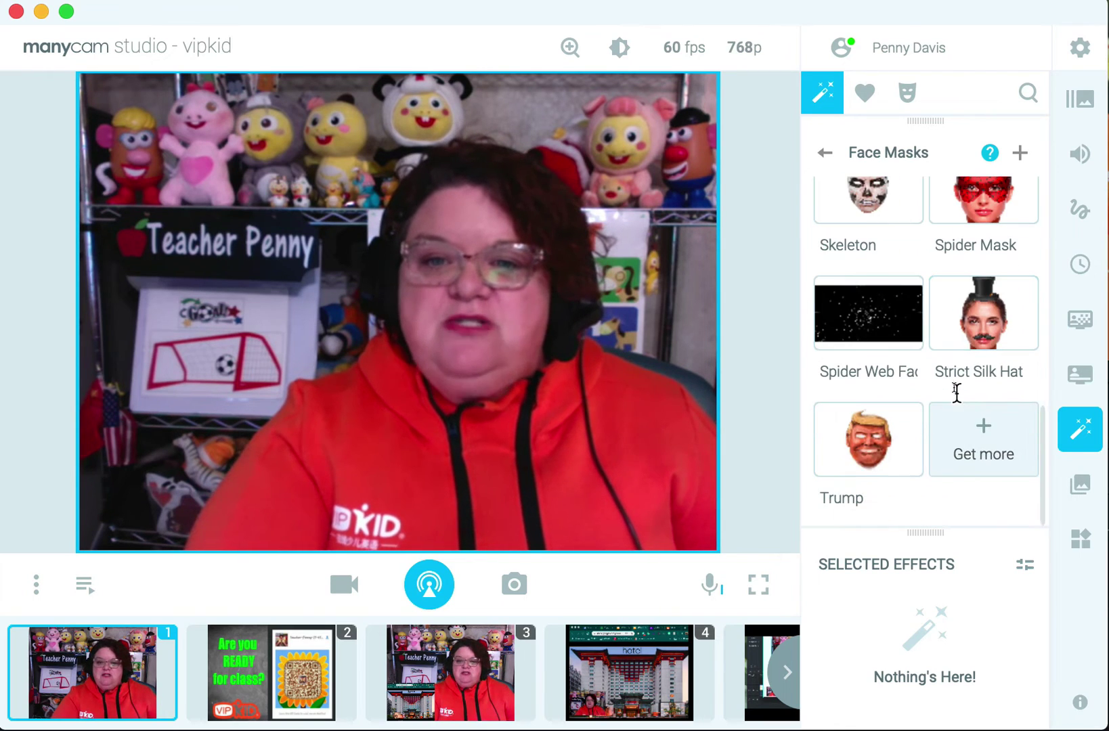
- Apply the Strict Silk Hat mask to the face, replace it with the Trump mask, and remove that mask
click(983, 347)
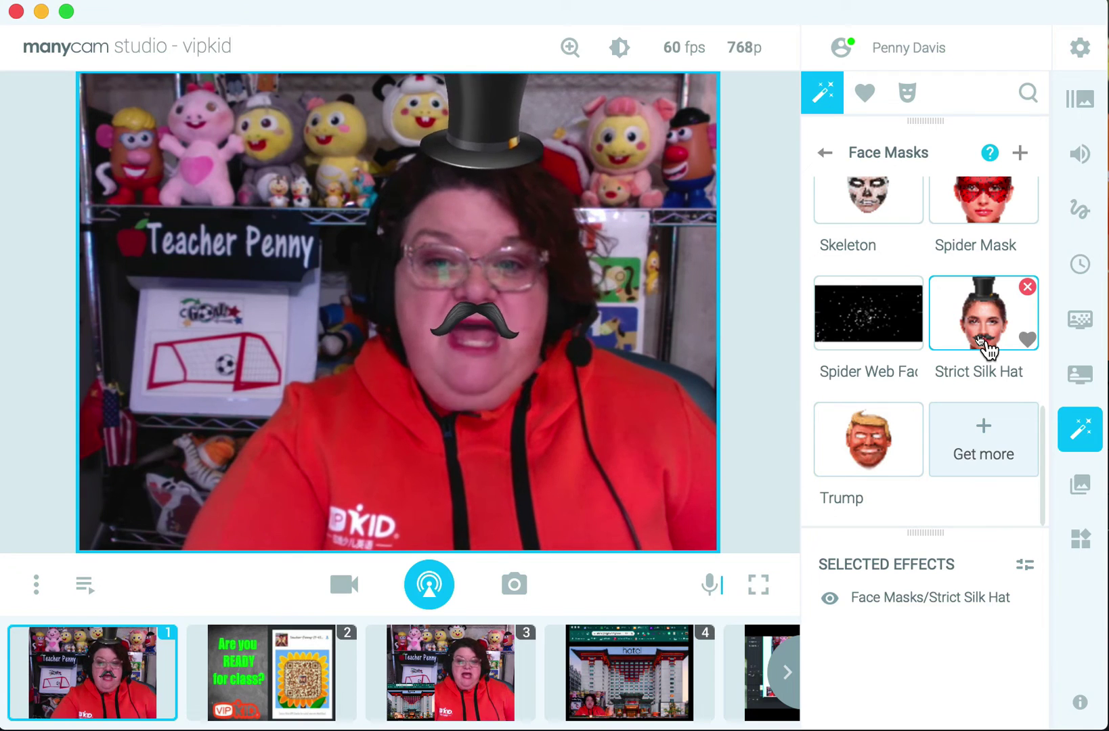
click(987, 346)
click(882, 451)
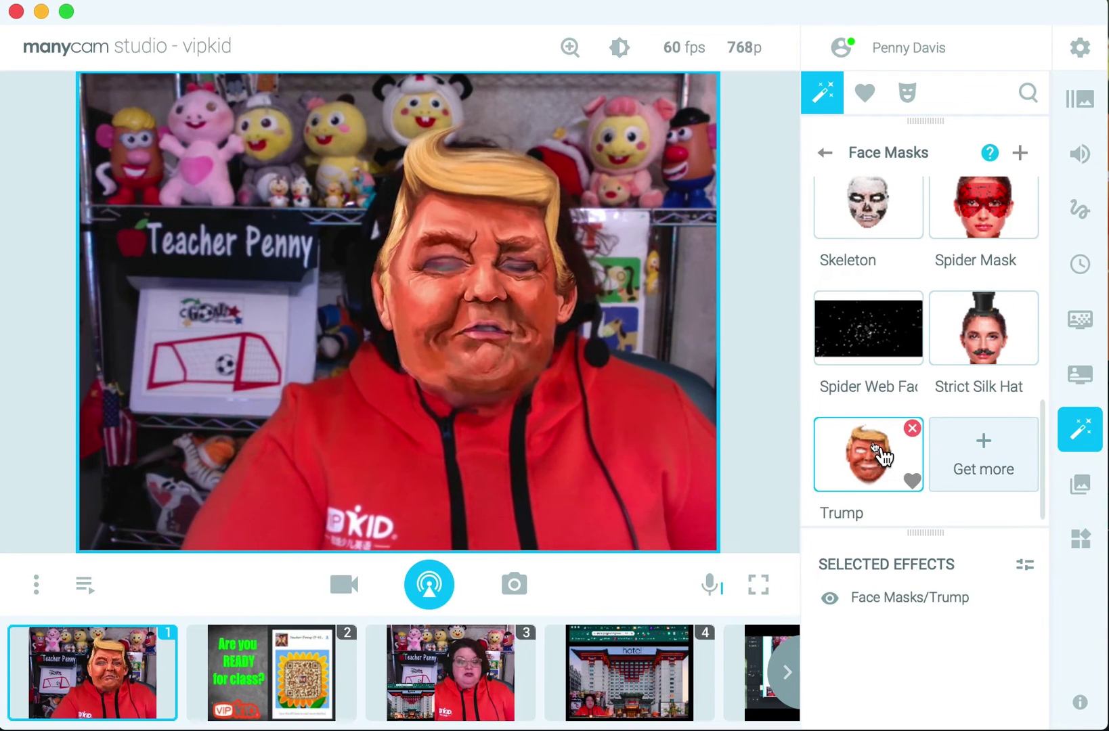
click(873, 451)
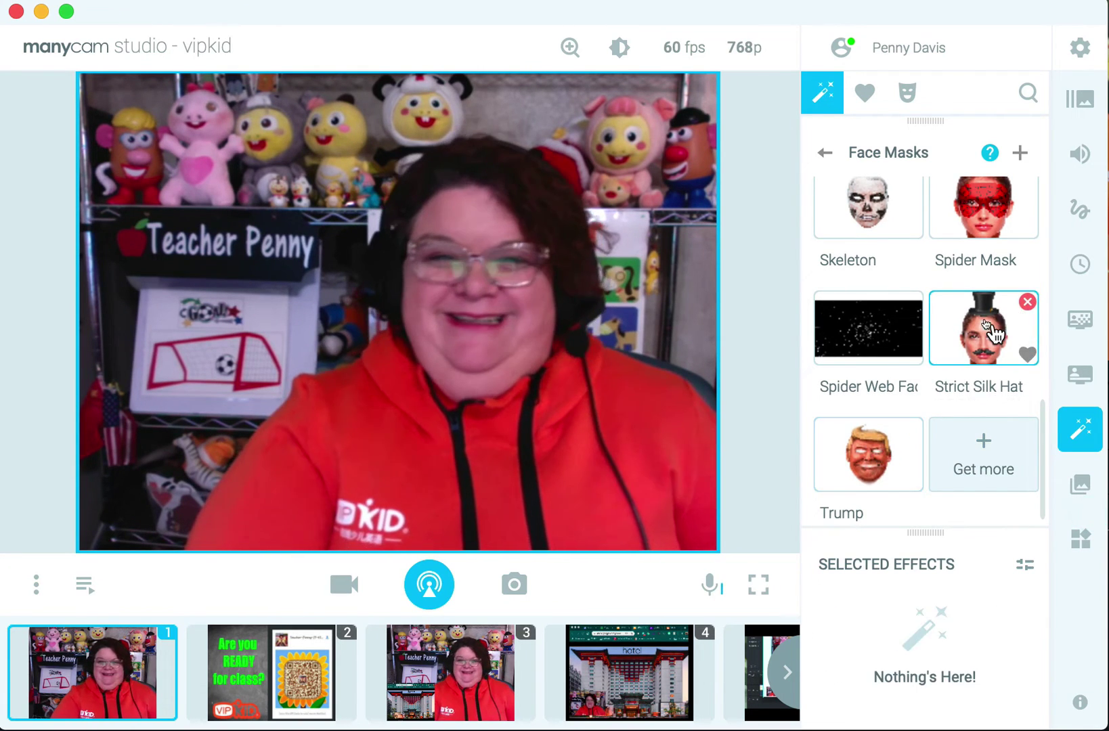
scroll(987, 331, up, 5)
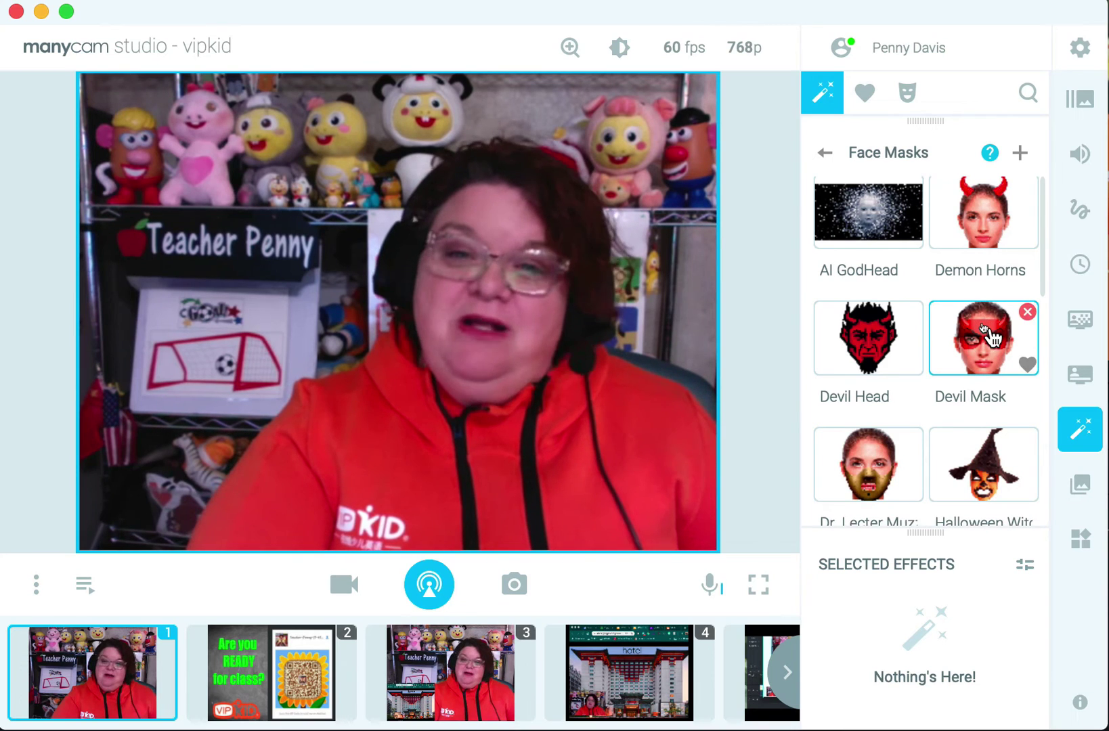
- Leave the Face Masks folder and open the Cars effects folder at the Car 1 to Car 4 images
click(910, 92)
click(816, 100)
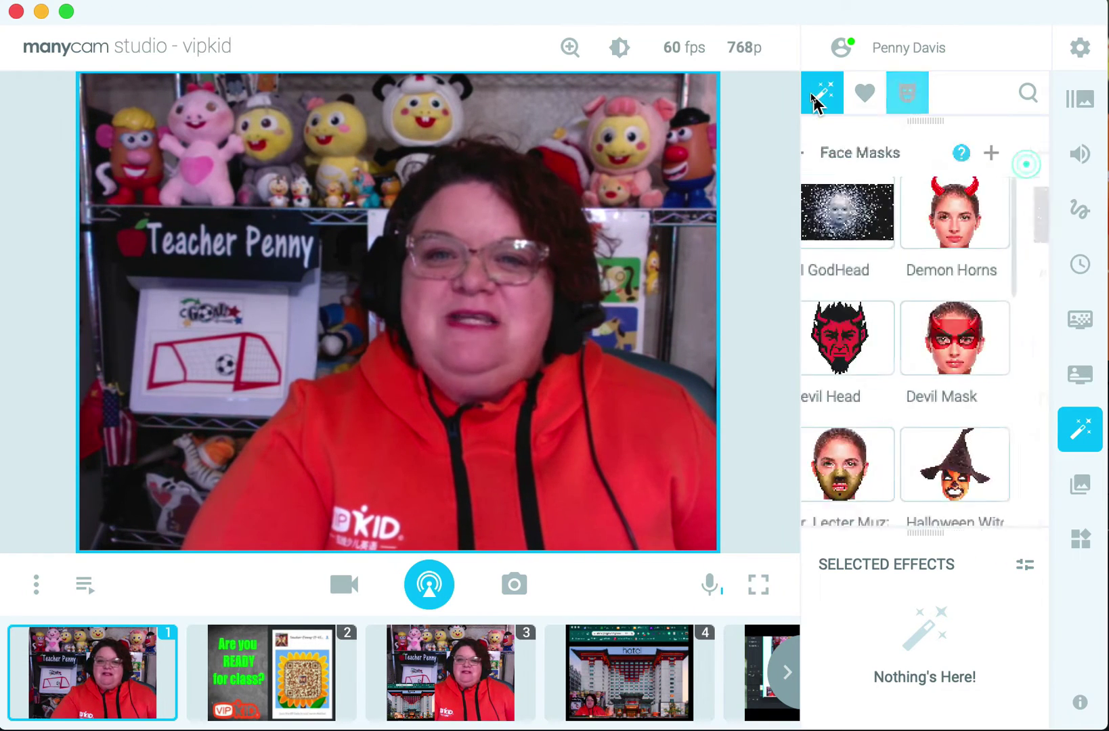
click(823, 153)
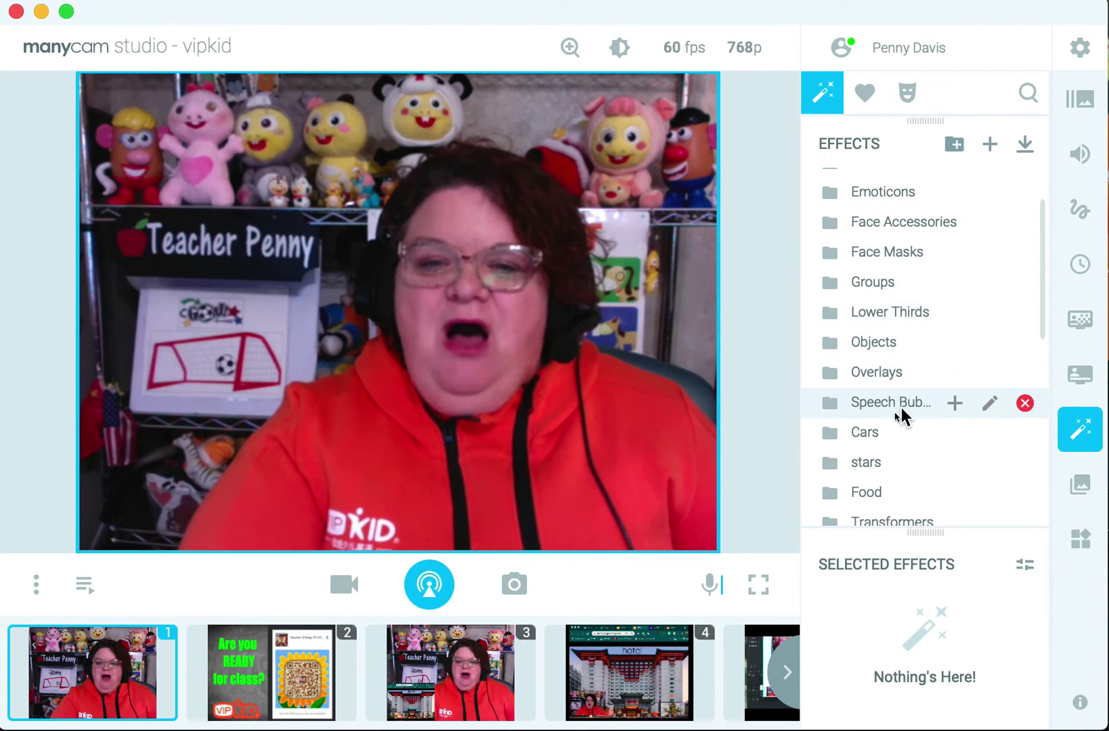
click(878, 443)
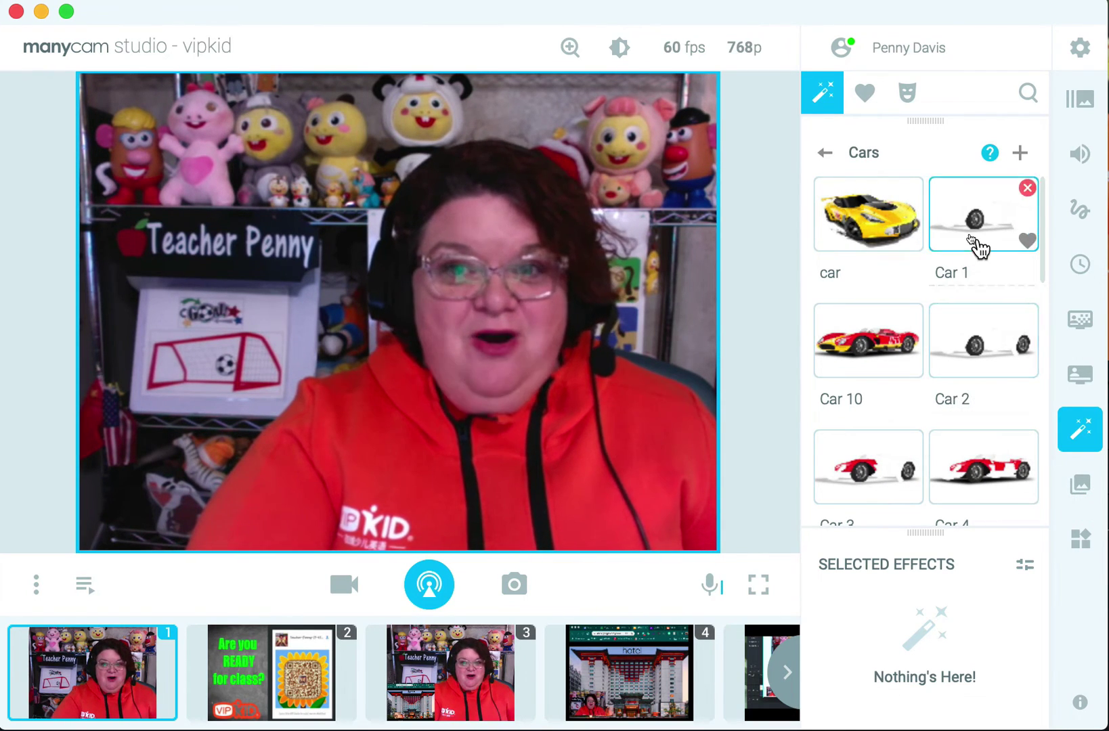
scroll(975, 241, down, 3)
scroll(978, 247, up, 3)
scroll(978, 250, down, 1)
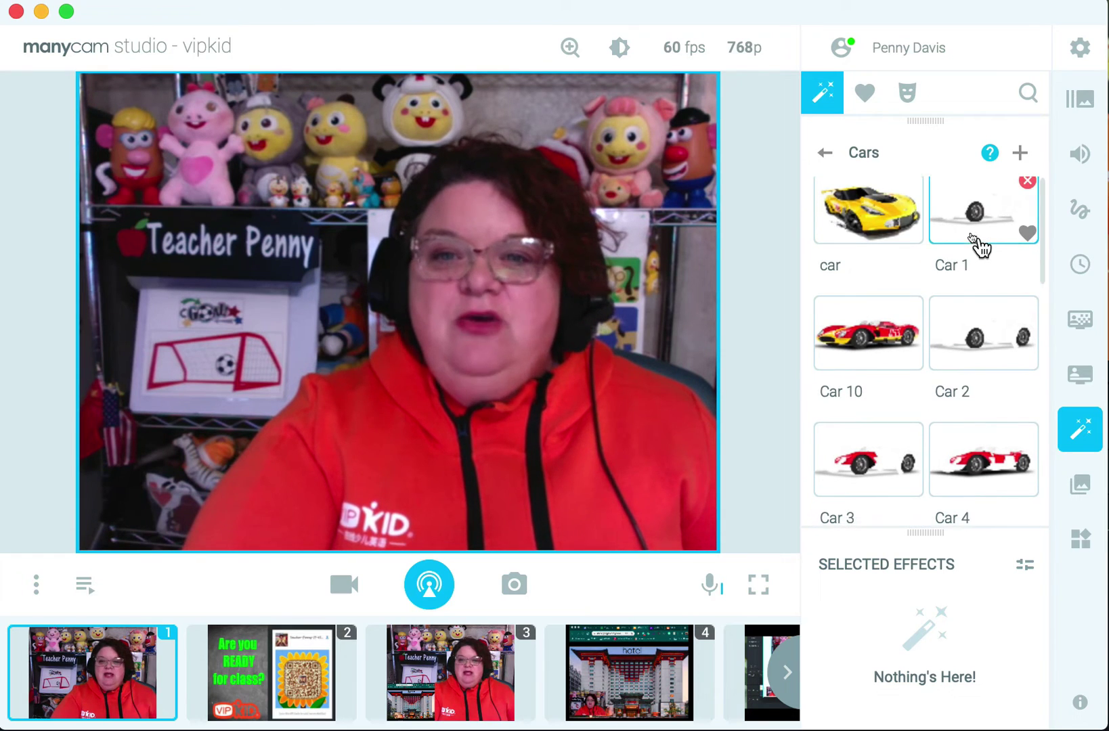
- Start building the red race car on the camera view by adding the Car 1, Car 2, Car 3 and Car 4 effects
click(981, 215)
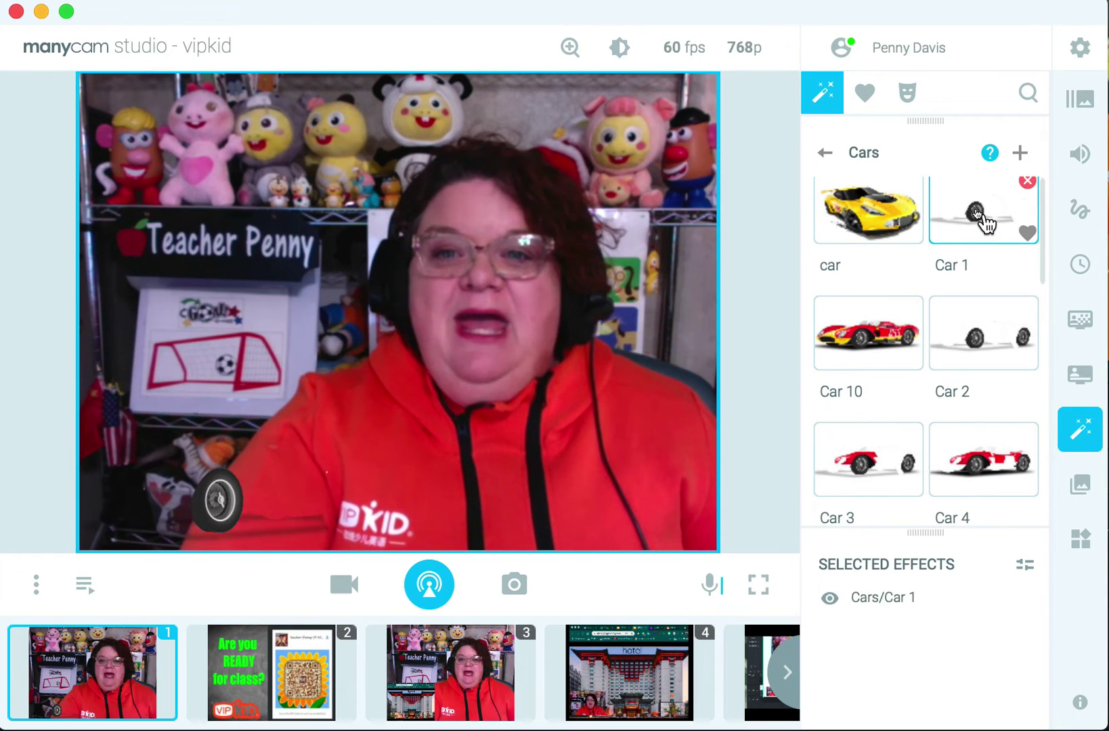
click(989, 346)
click(858, 463)
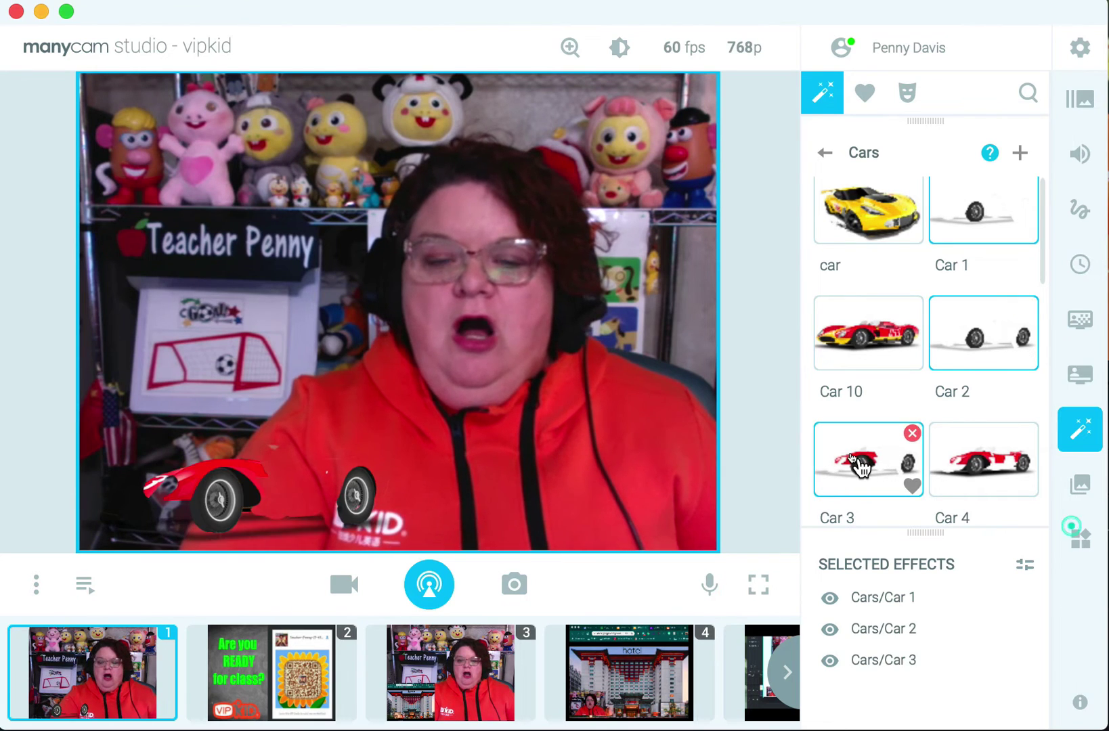
click(982, 467)
- Complete the red race car by adding the Car 5 through Car 10 effects in order
scroll(982, 466, down, 5)
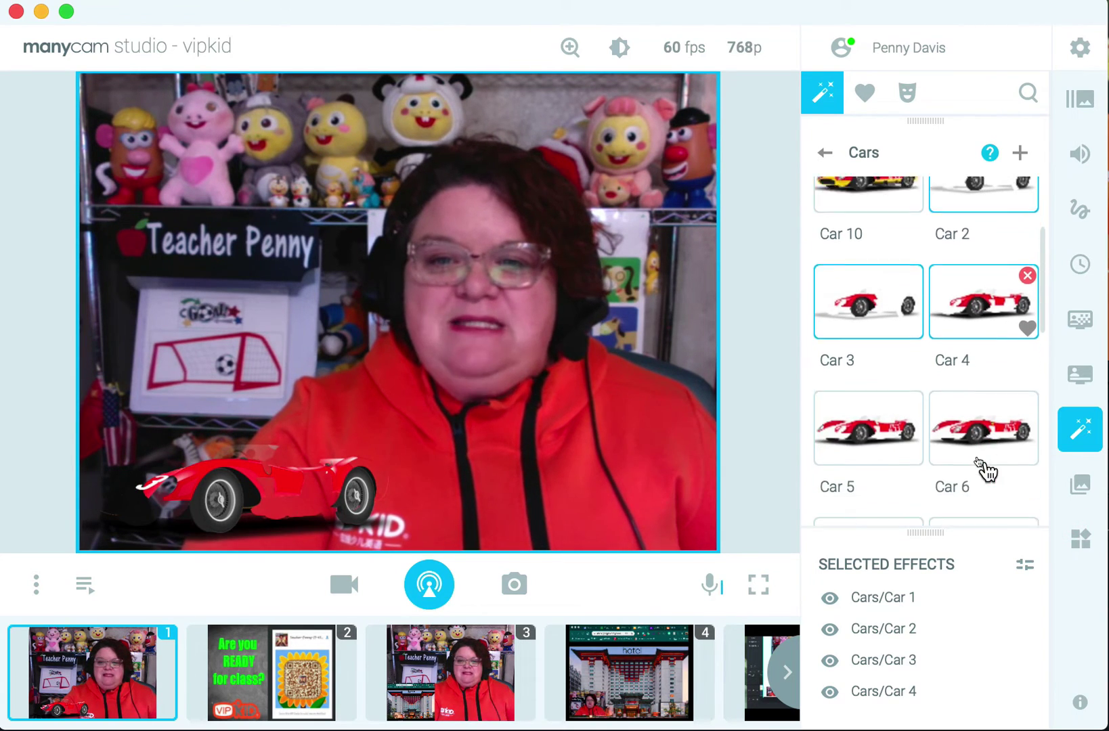
click(910, 369)
click(994, 369)
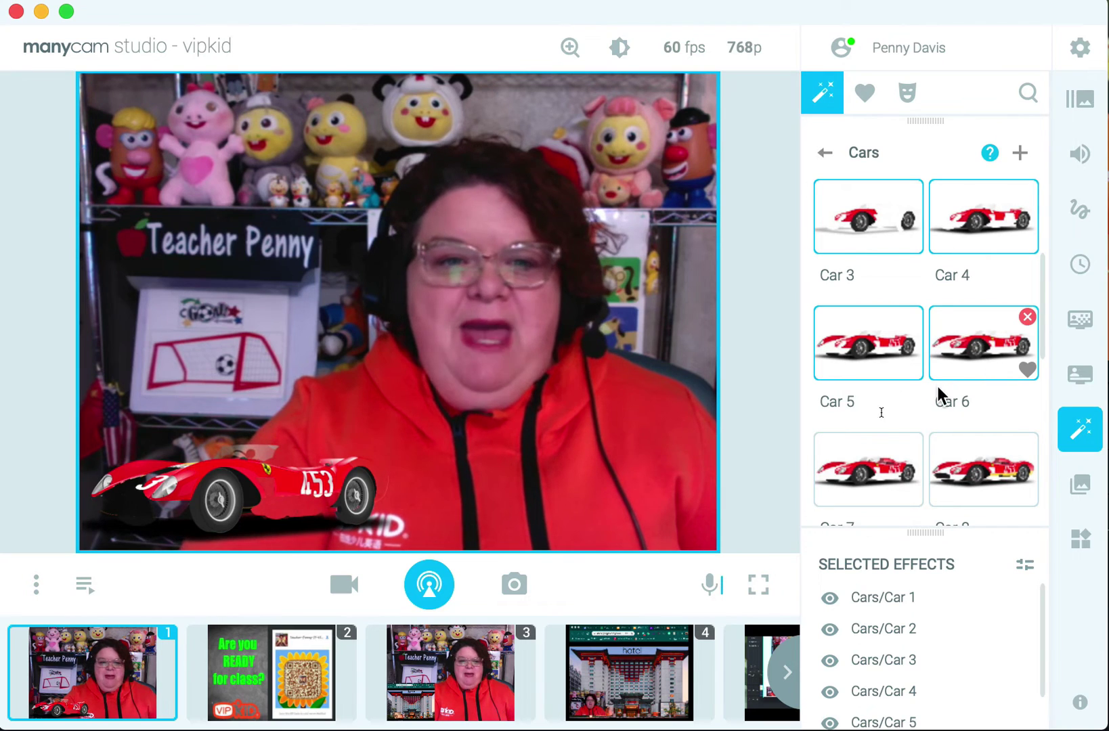
click(968, 474)
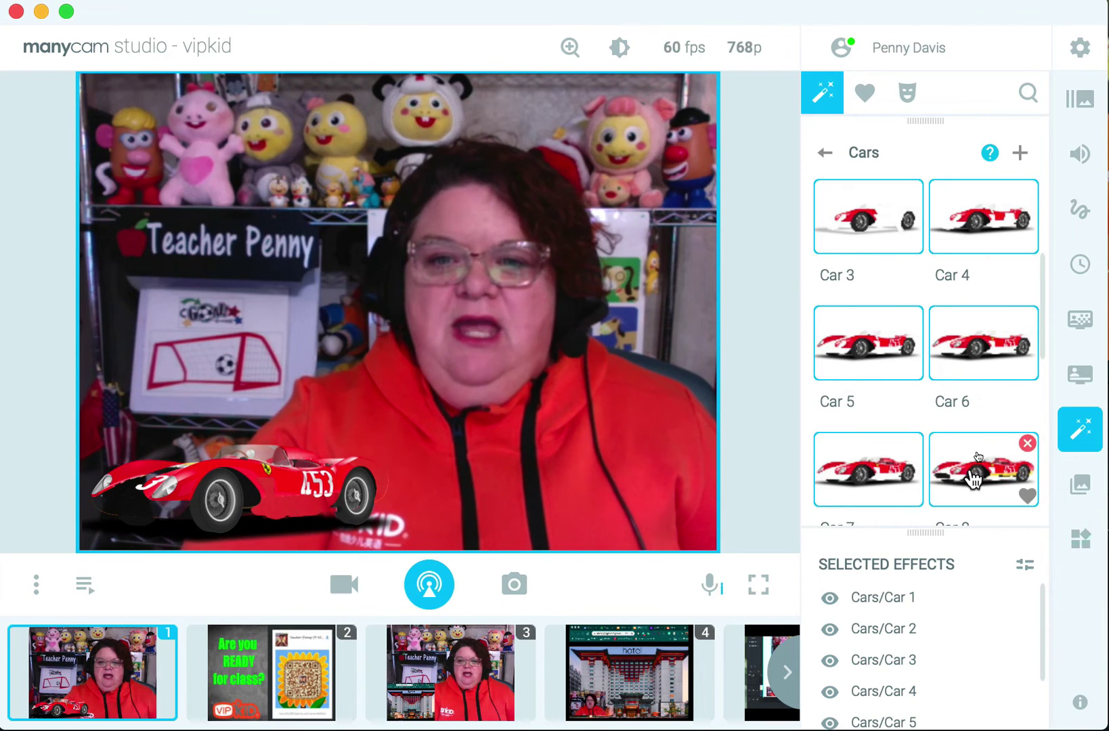
scroll(988, 406, down, 5)
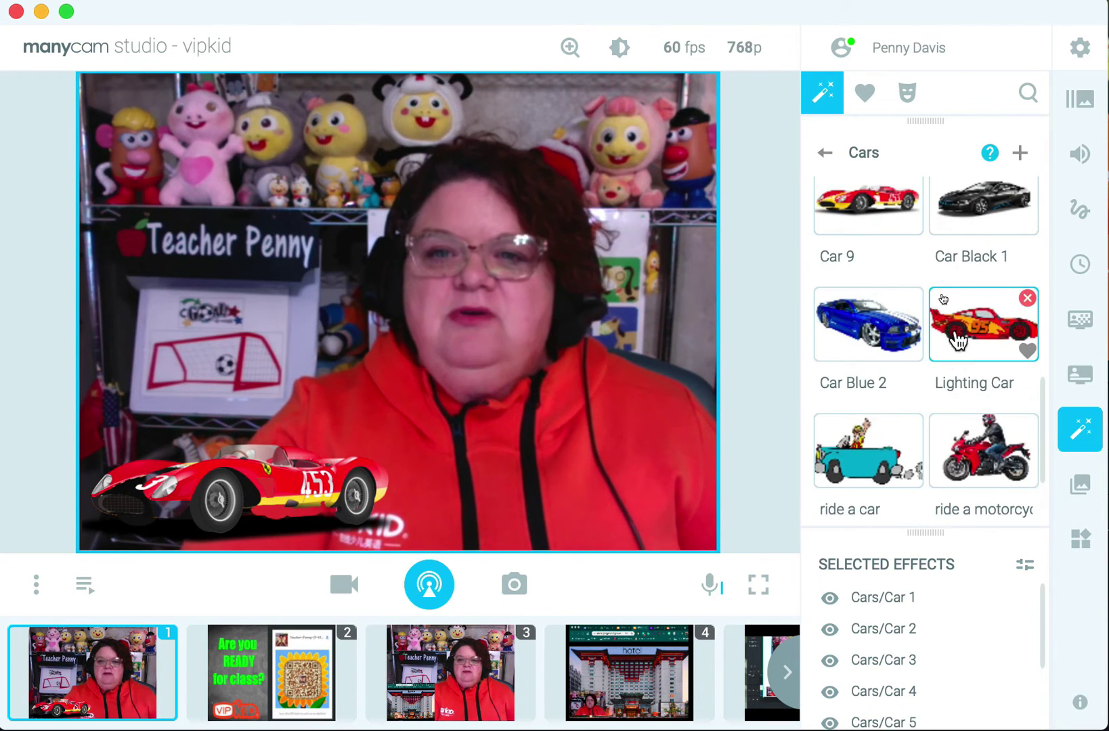
click(907, 210)
scroll(906, 264, up, 5)
scroll(905, 264, up, 3)
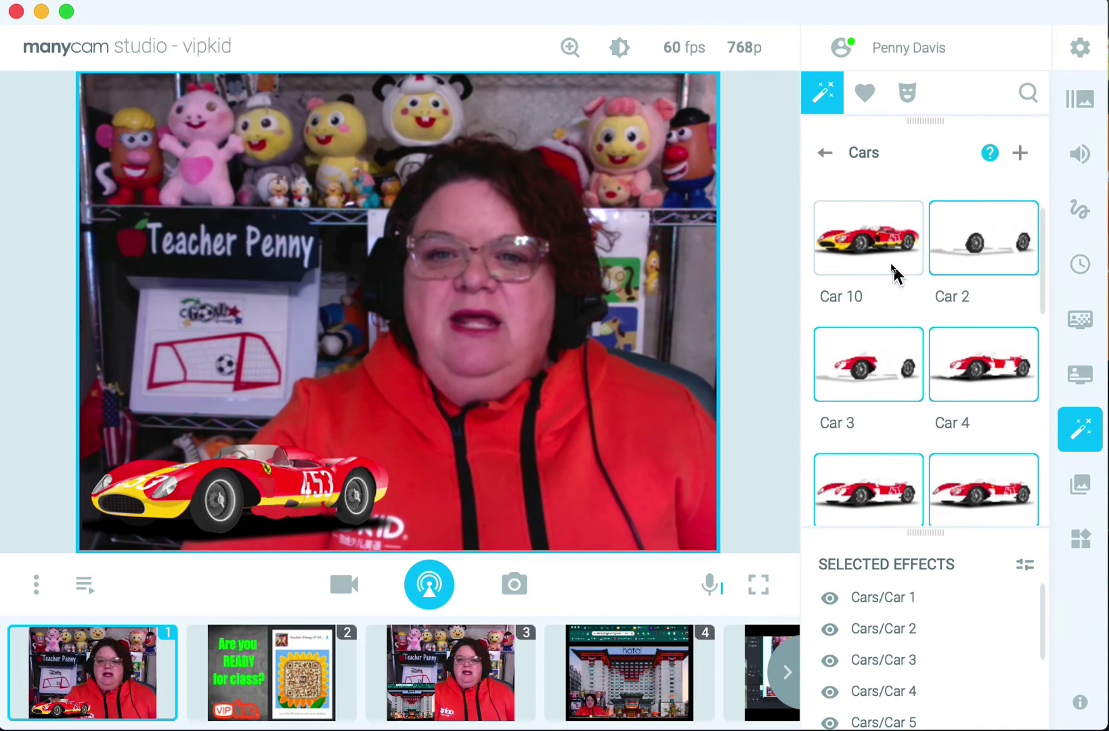
scroll(872, 324, down, 1)
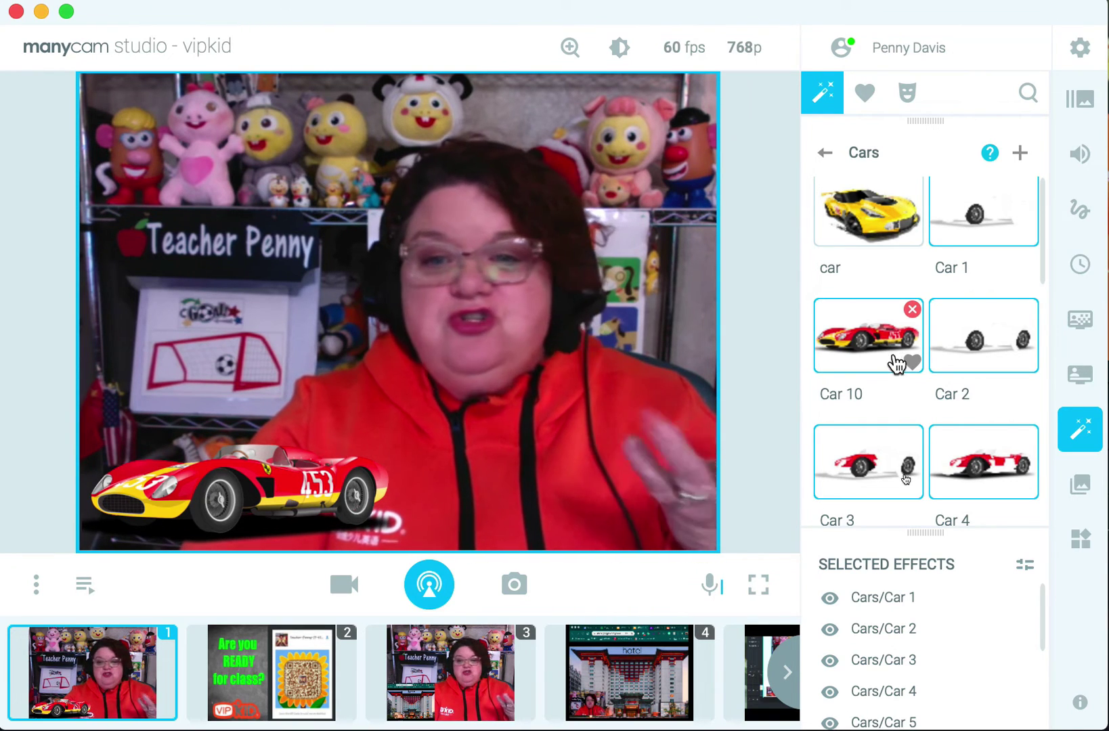
- Remove the Car 2 through Car 10 effects from the selected effects, keeping only Car 1
mouse_move(1026, 628)
drag(1020, 599, 1008, 660)
mouse_move(1022, 667)
click(1025, 629)
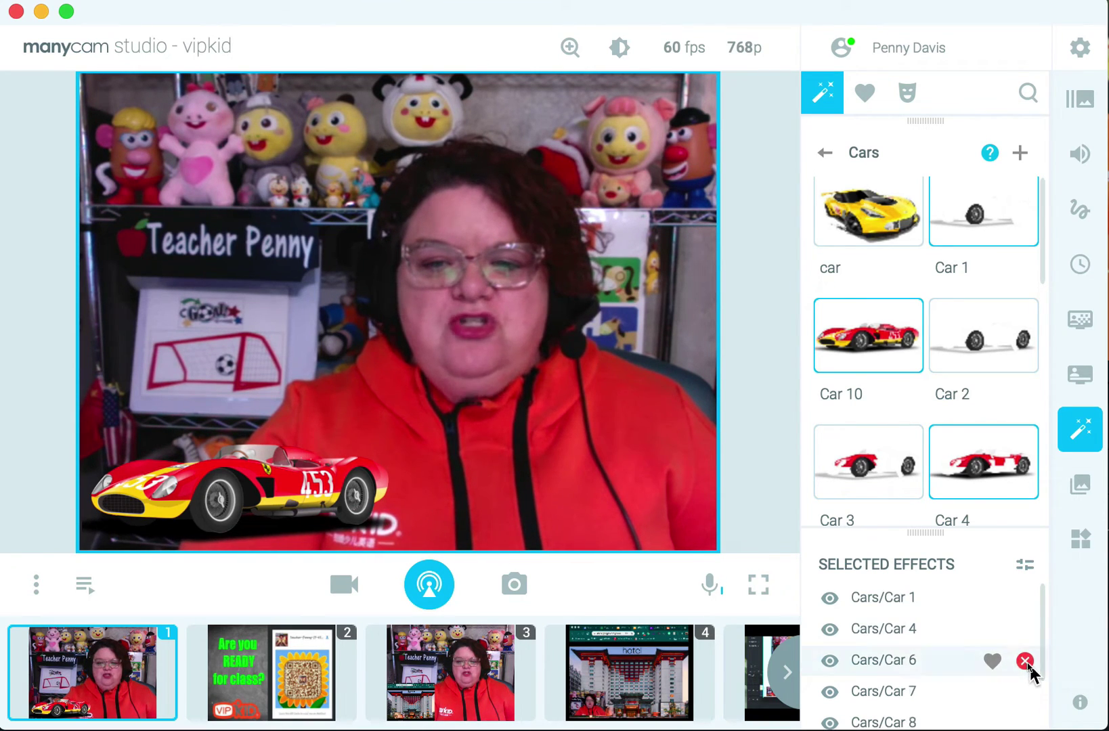
click(1025, 661)
click(1025, 660)
click(1025, 660)
click(1025, 660)
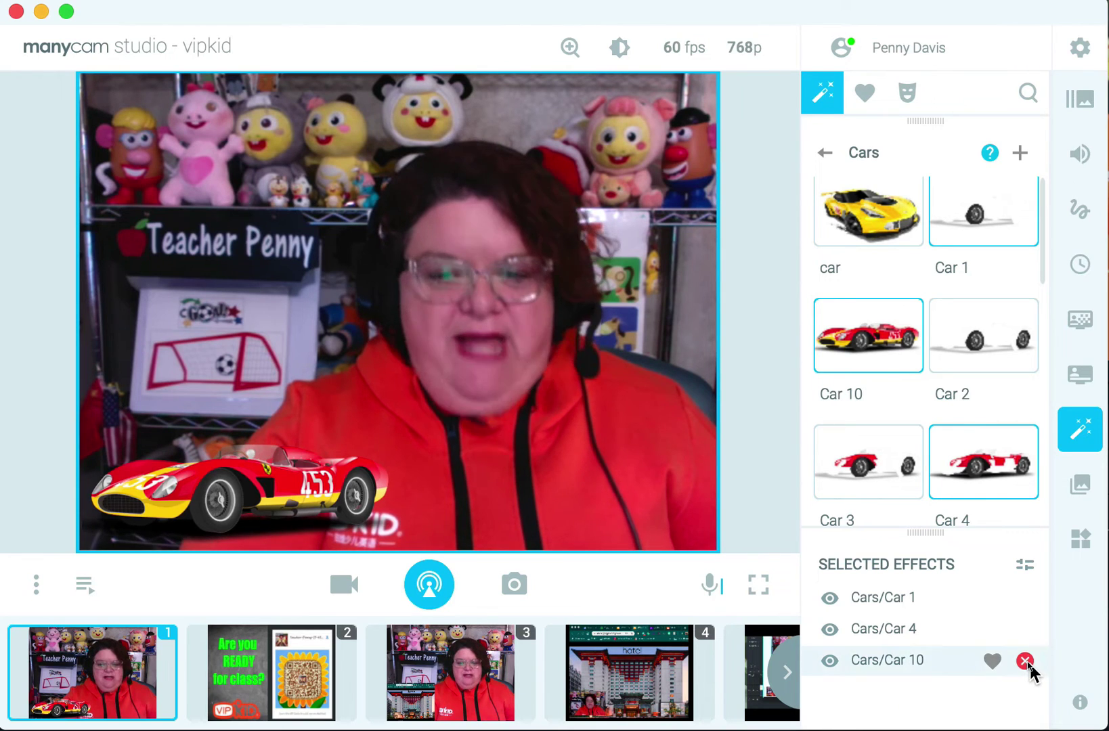
click(1025, 660)
drag(1030, 639, 979, 669)
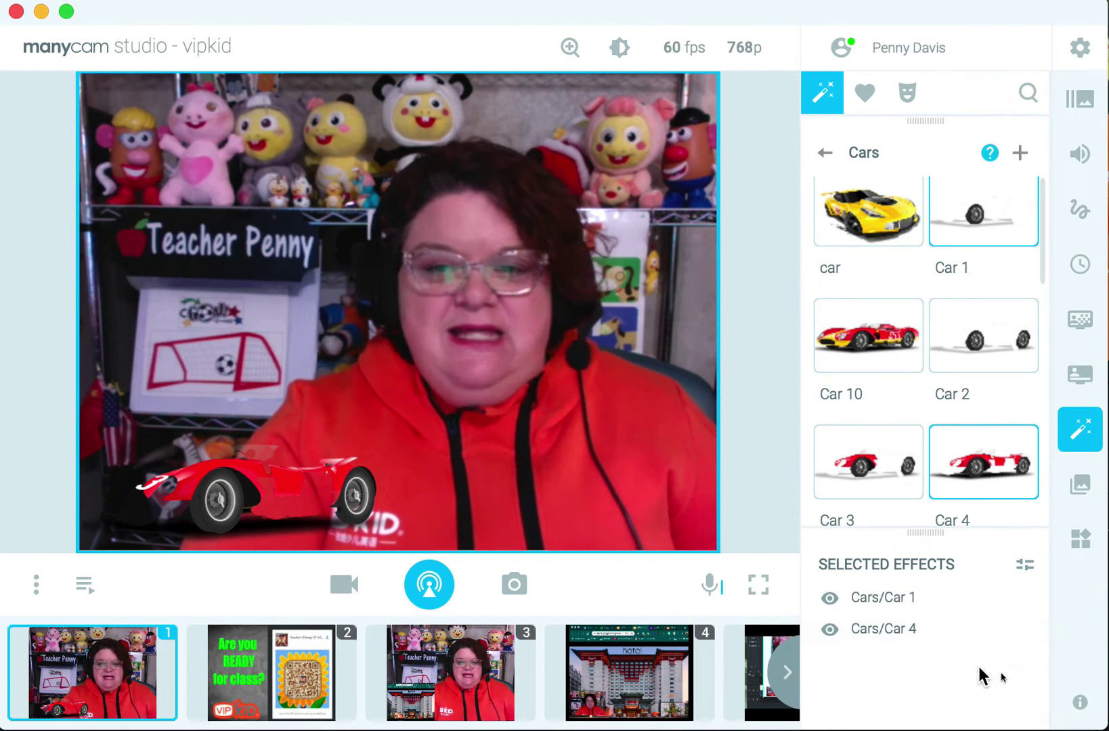
click(1026, 629)
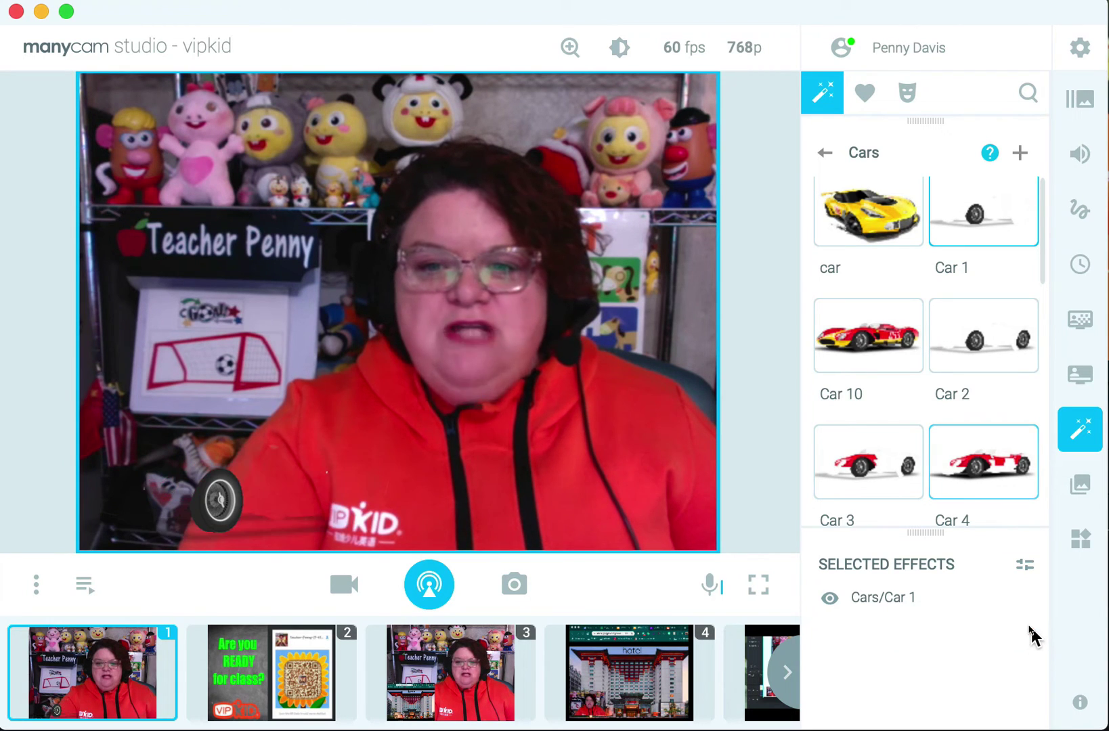
- Remove the Car 1 effect from the camera view and open the stars effects folder
click(1026, 600)
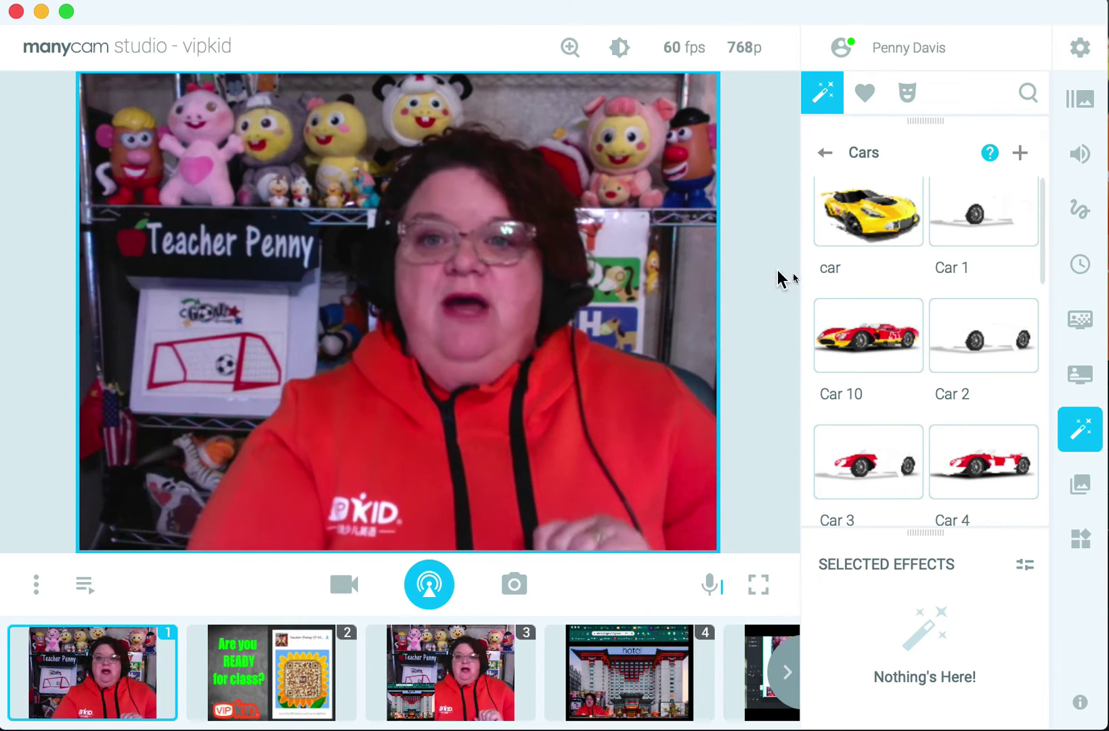
click(824, 153)
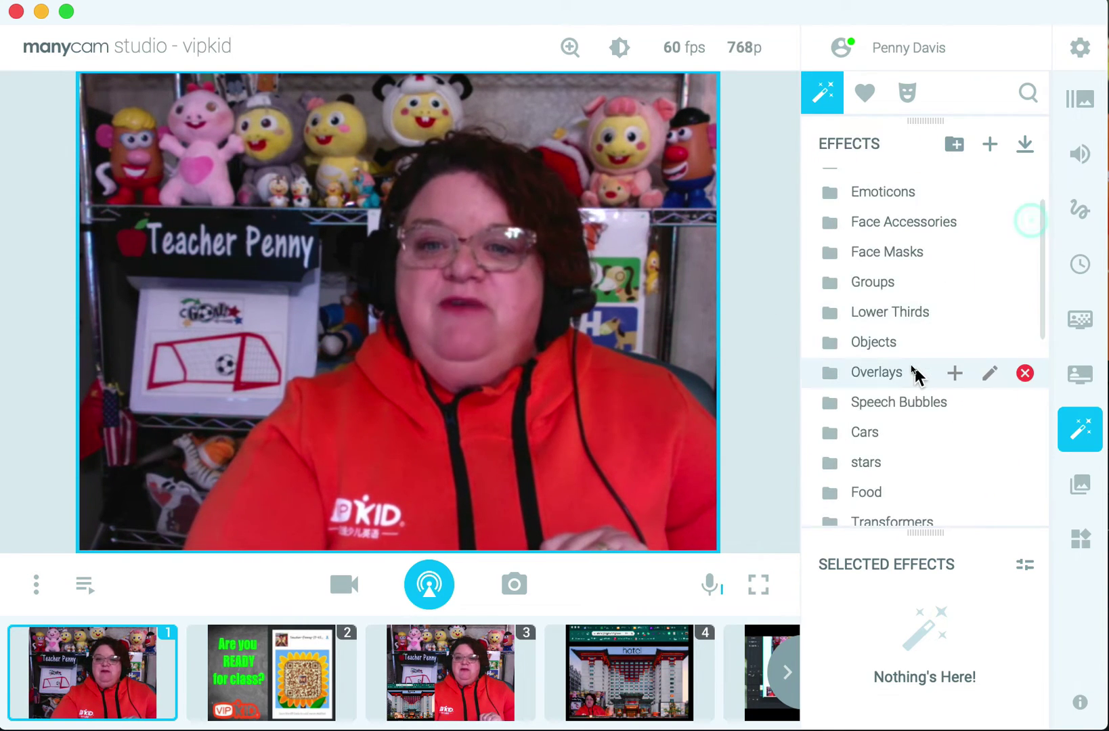
scroll(894, 413, down, 1)
click(861, 429)
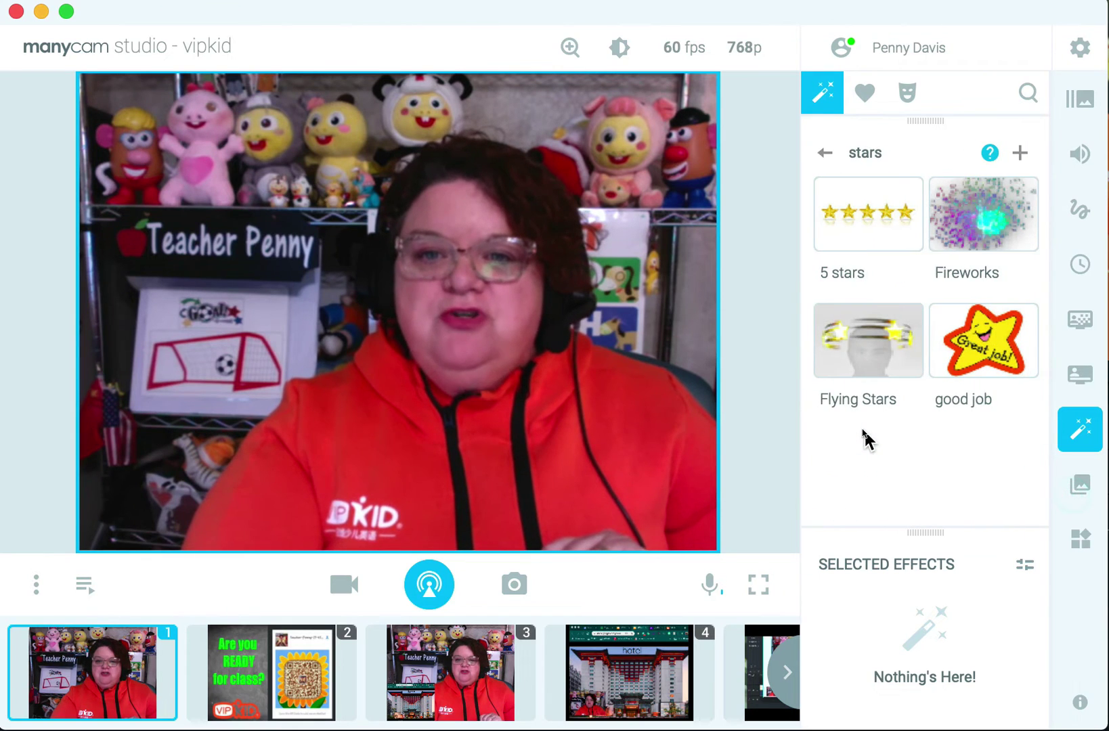
- Switch the 5 stars effect on and off, and place the good job star, shrunk, in the camera view's upper-left corner
click(859, 234)
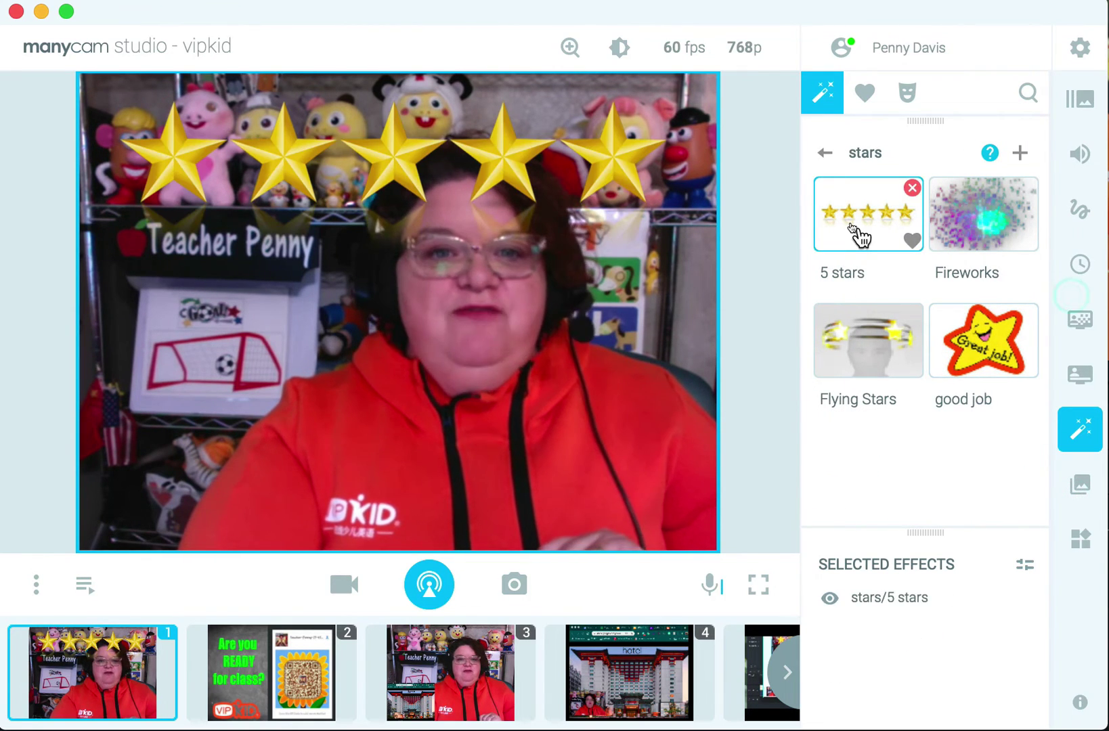
click(864, 238)
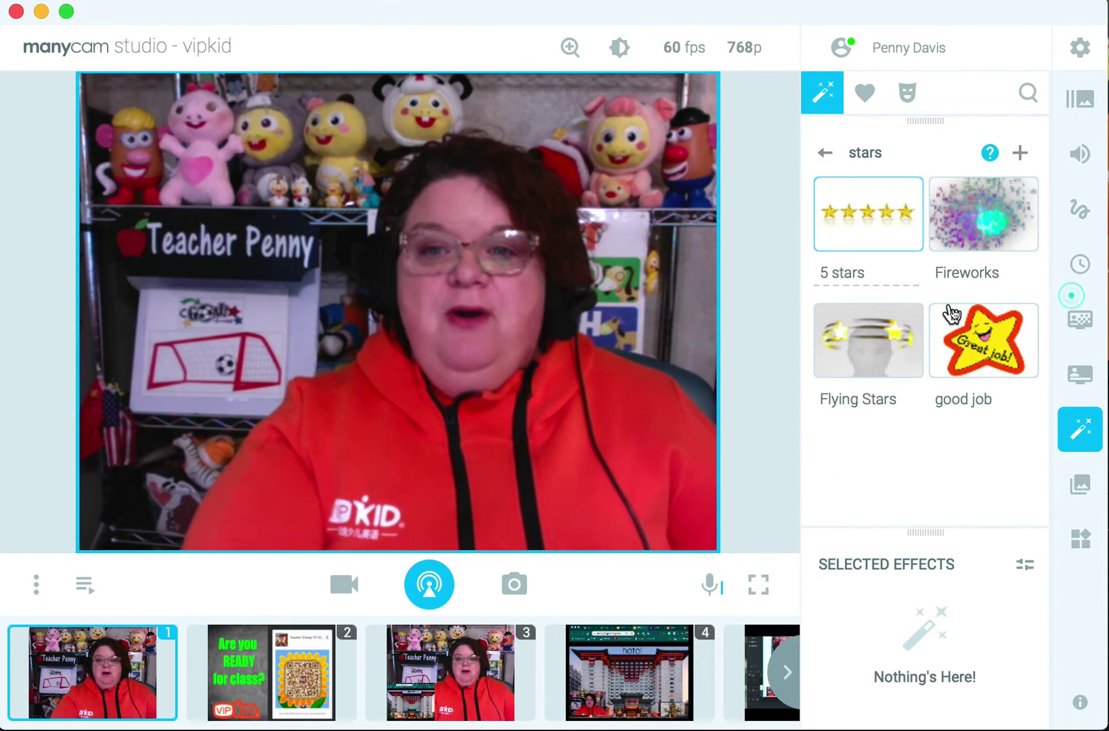
click(978, 340)
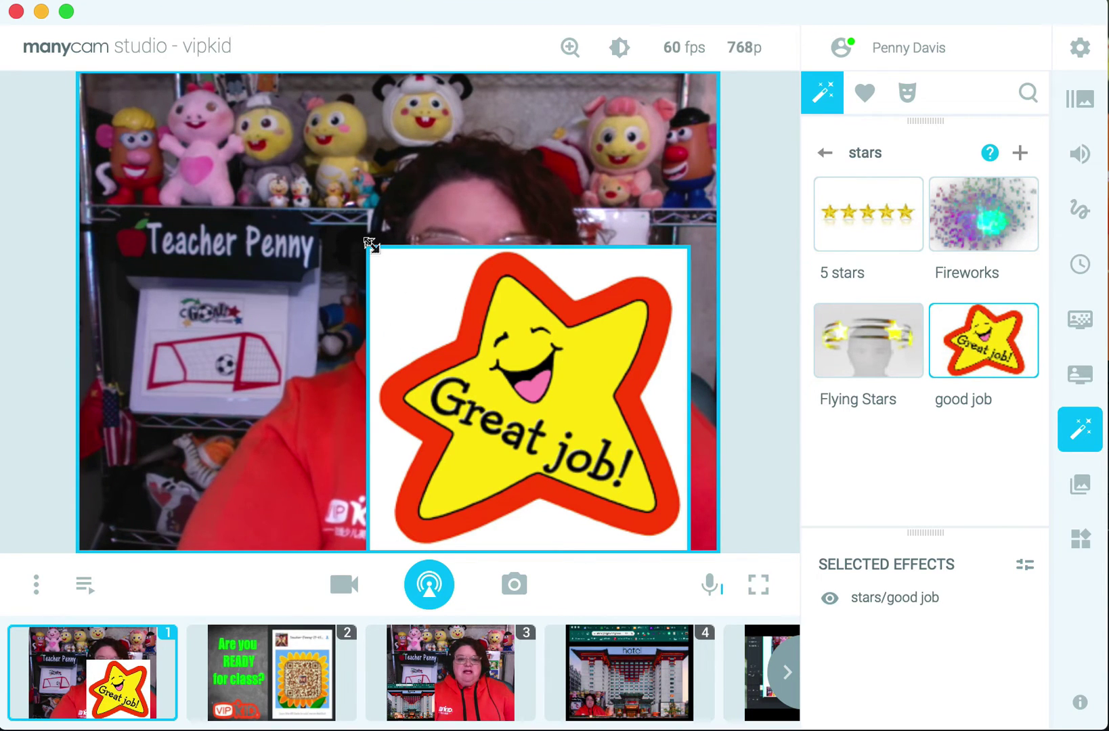
drag(369, 244, 155, 135)
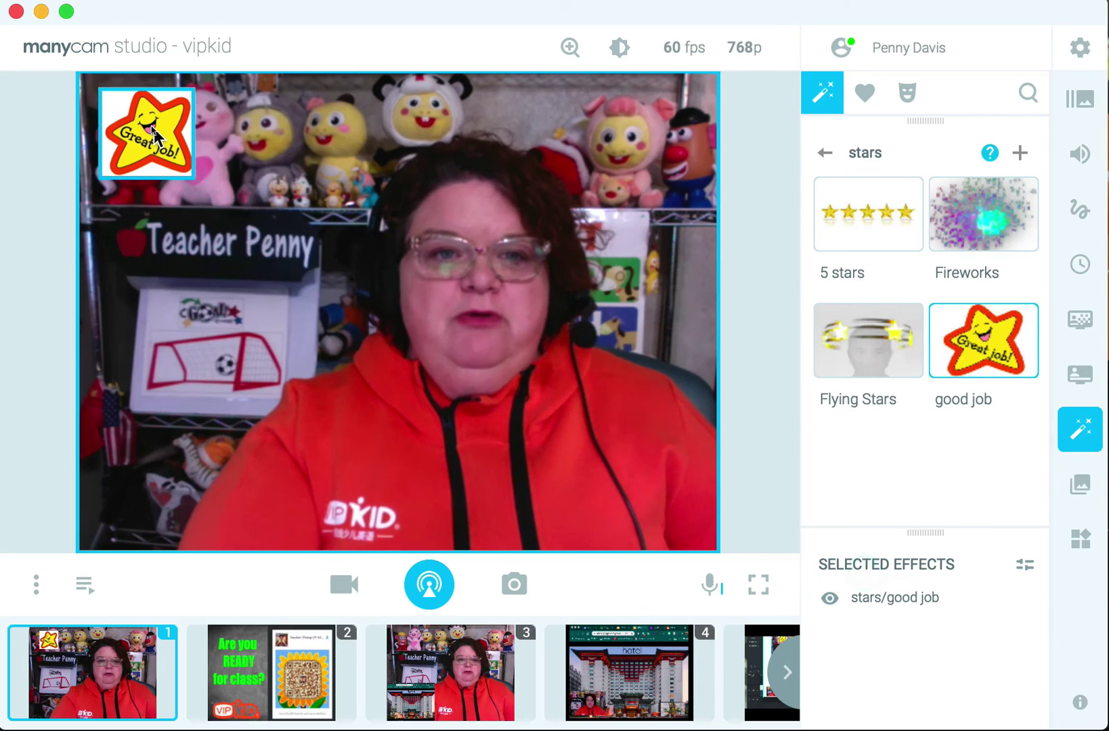
- Apply the Flying Stars effect and delete it from the stars folder, and turn off the good job effect
click(856, 362)
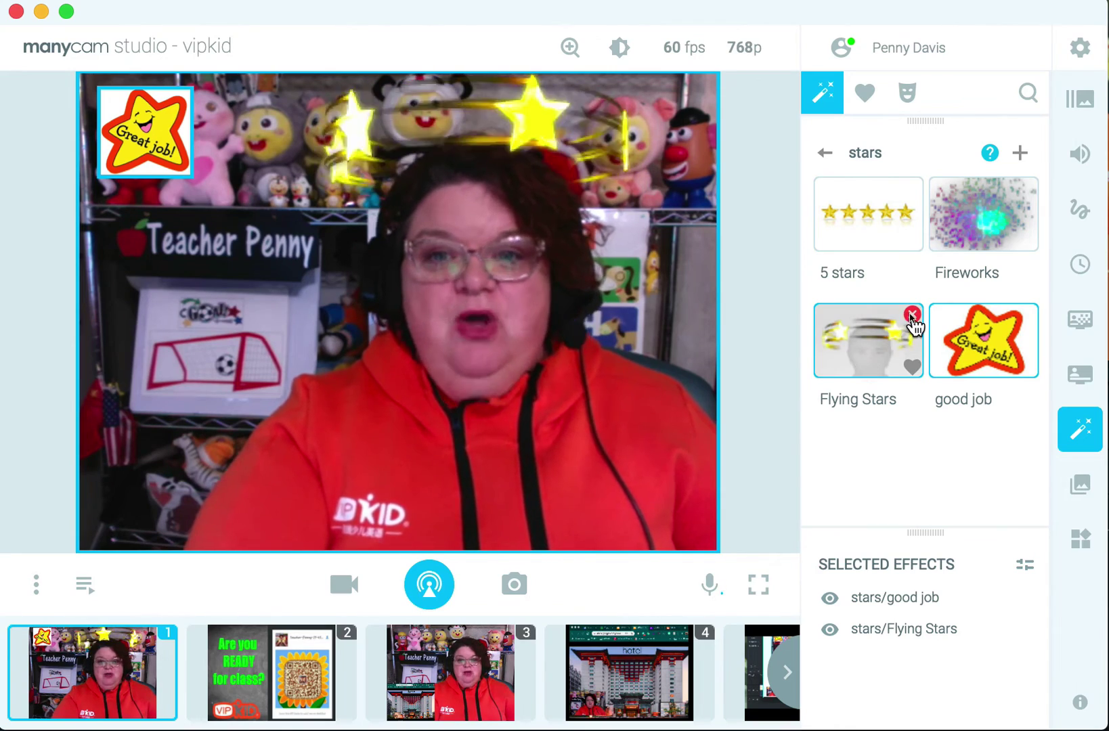
click(912, 316)
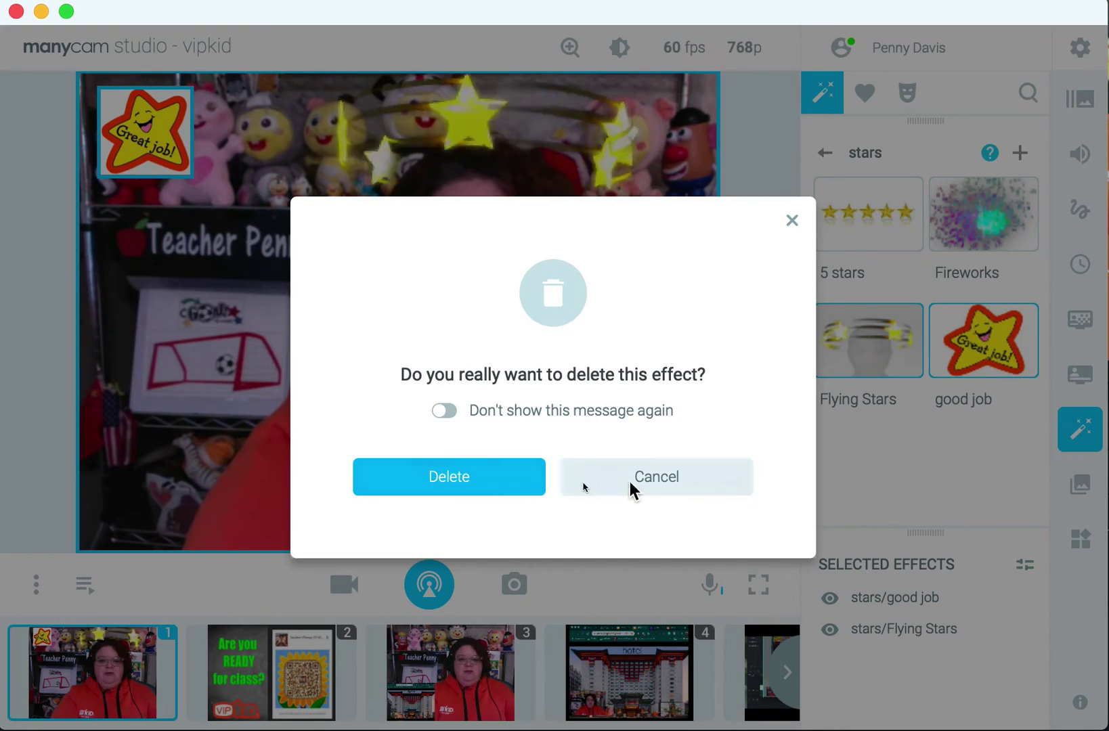
click(480, 482)
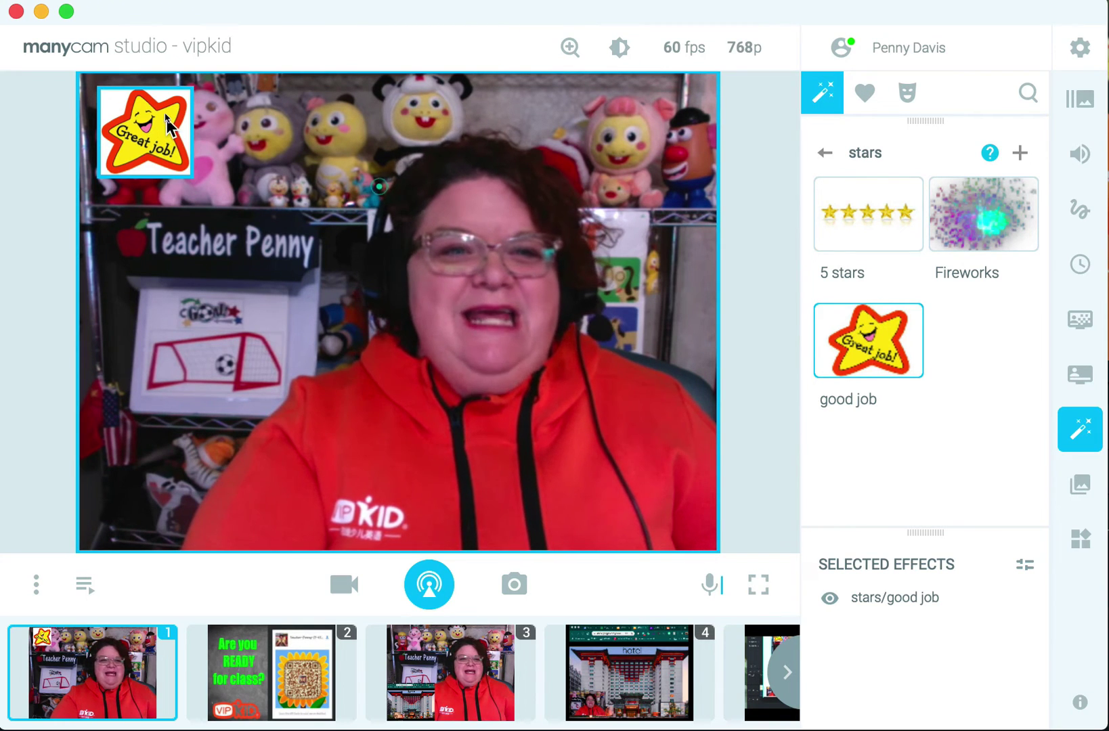
click(868, 345)
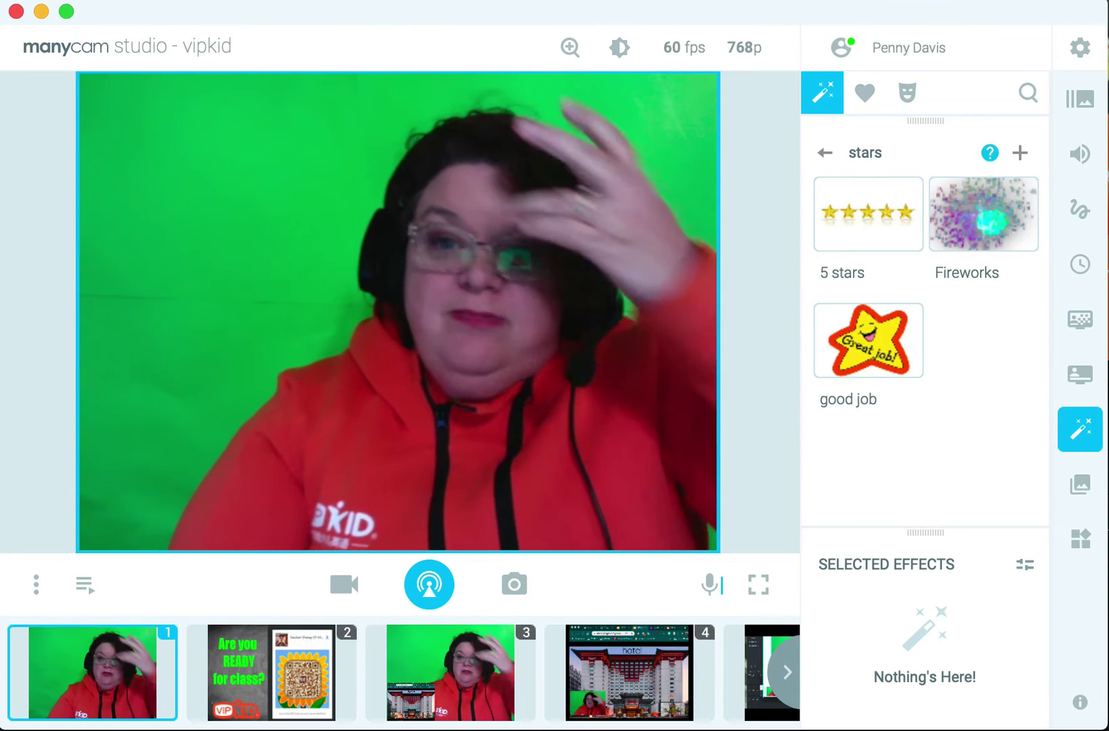
- Turn on Chroma Key for the camera view and set its background to the preset Background 1
click(1078, 321)
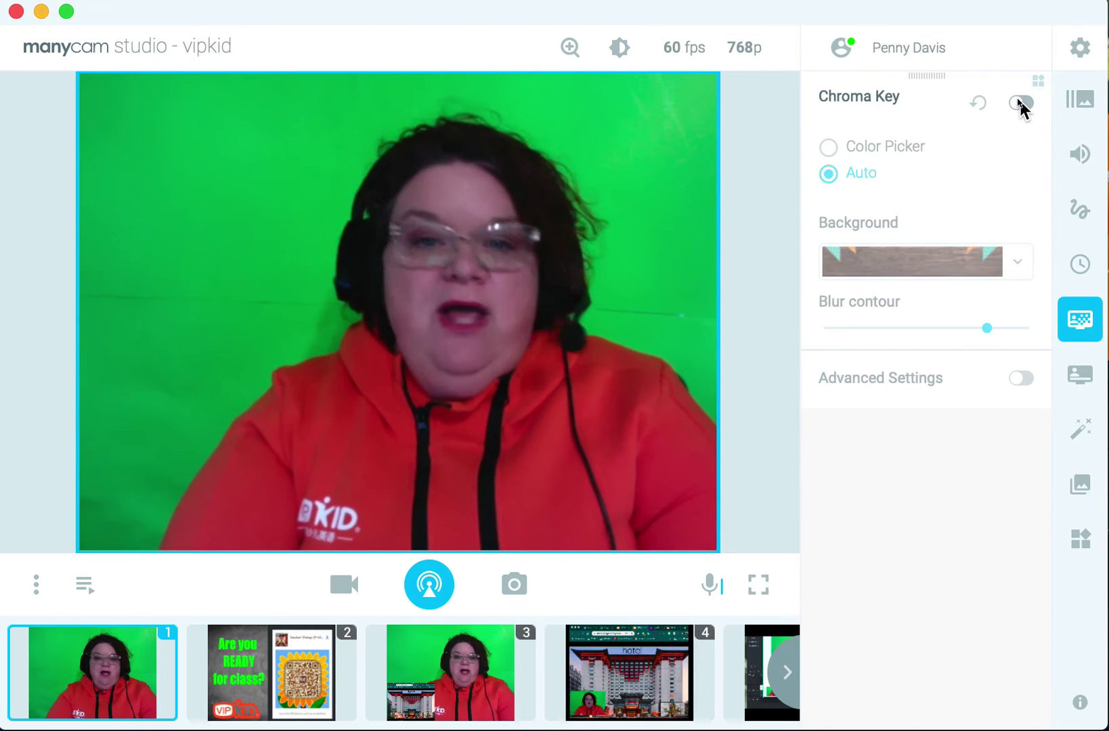
click(1020, 103)
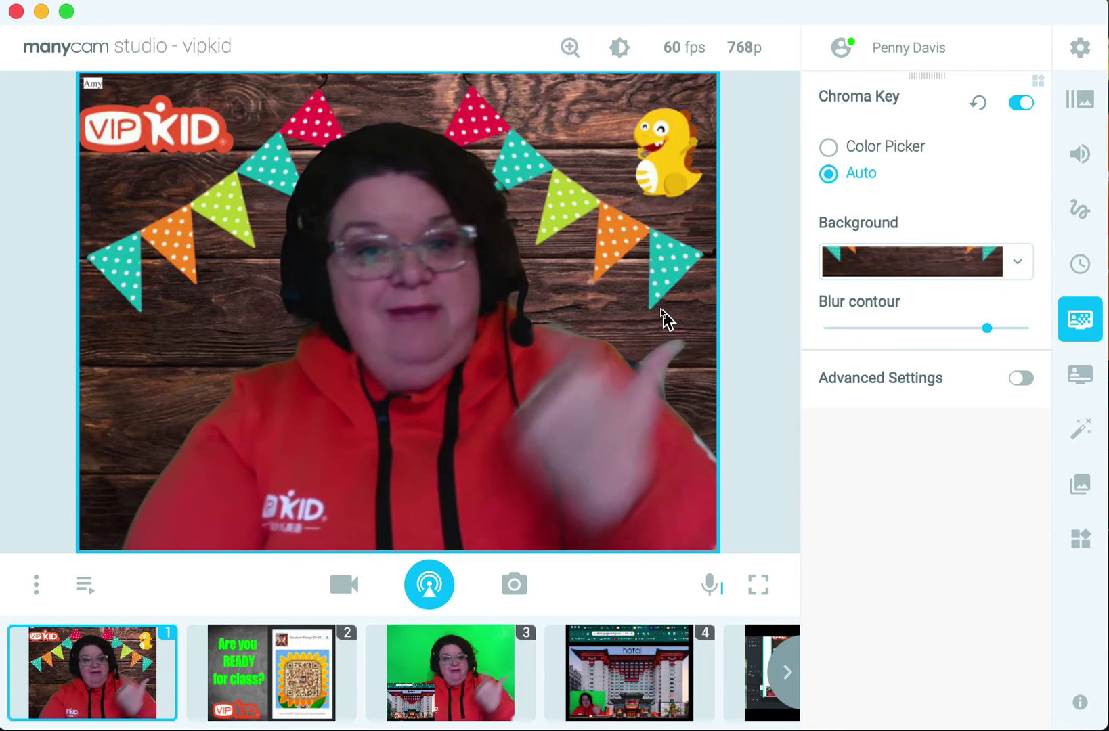
click(901, 268)
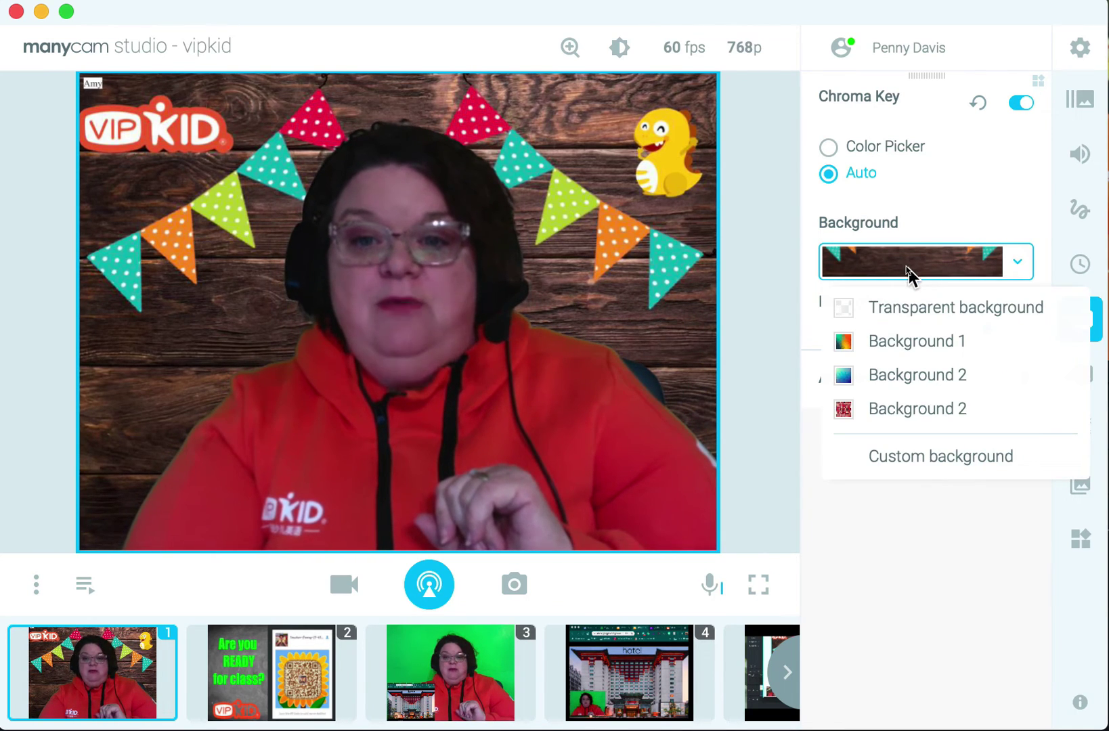
click(906, 346)
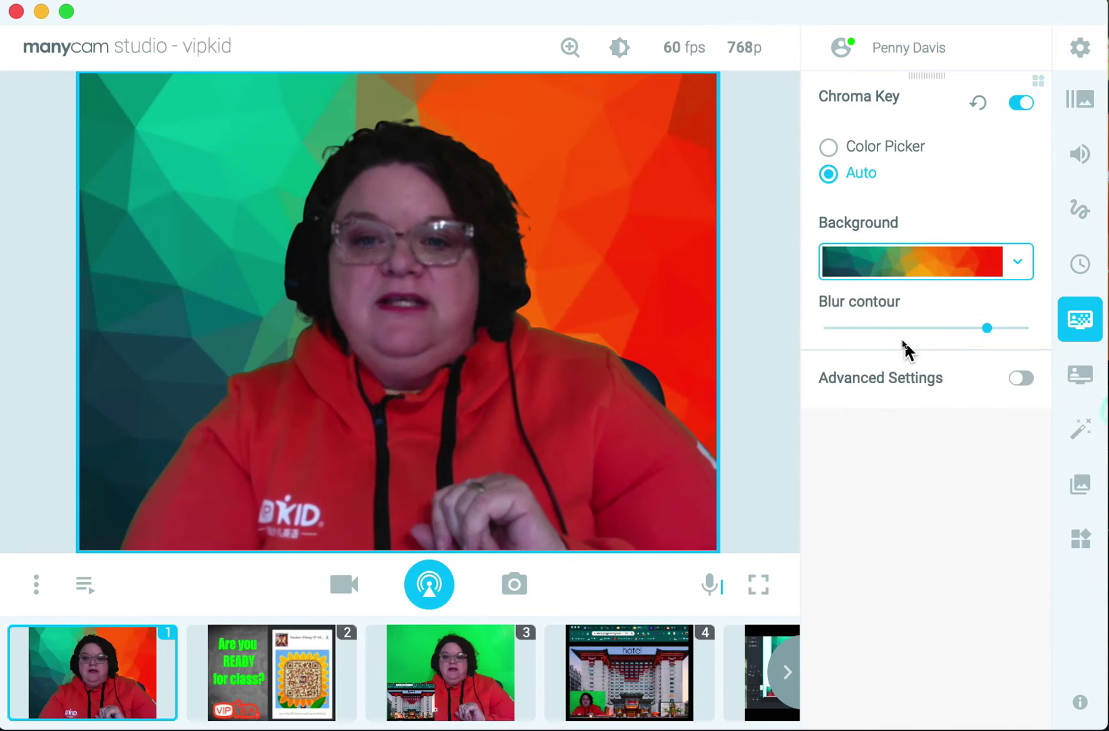
- Load the red lantern classroom image, the Green Screen copy numbered (14), as the custom chroma key background
click(900, 274)
click(922, 458)
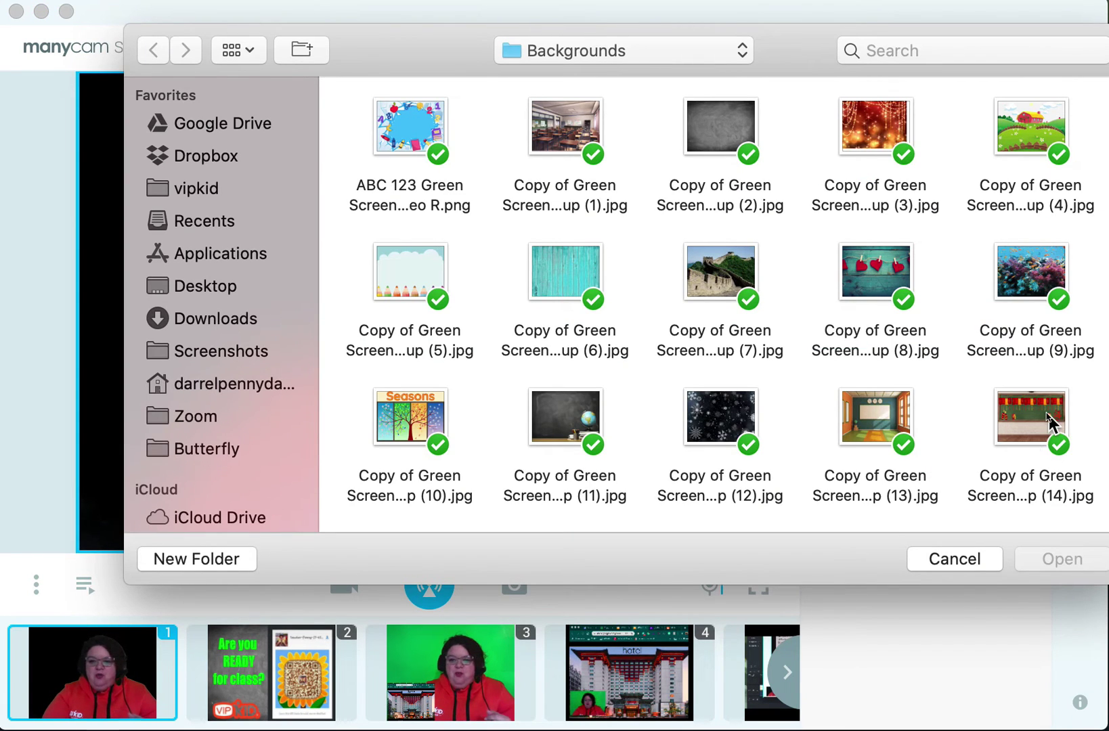
click(1025, 433)
click(1057, 564)
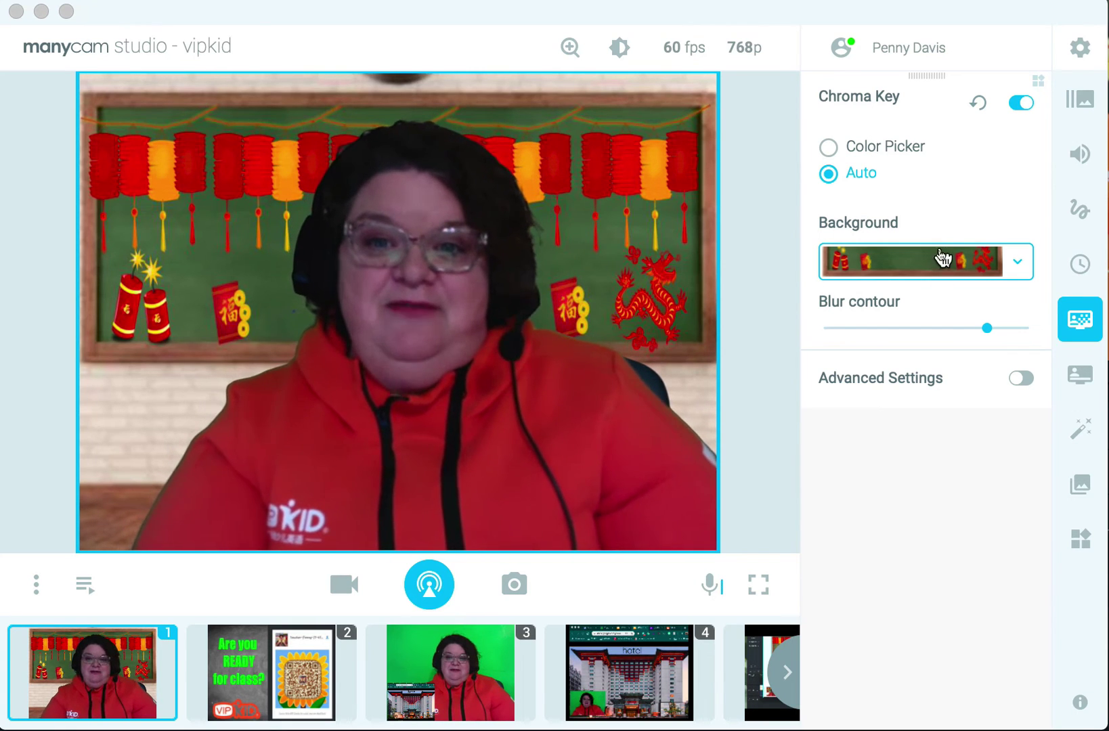
- Replace the custom chroma key background with the underwater shark image, the Green Screen copy numbered (17)
click(978, 260)
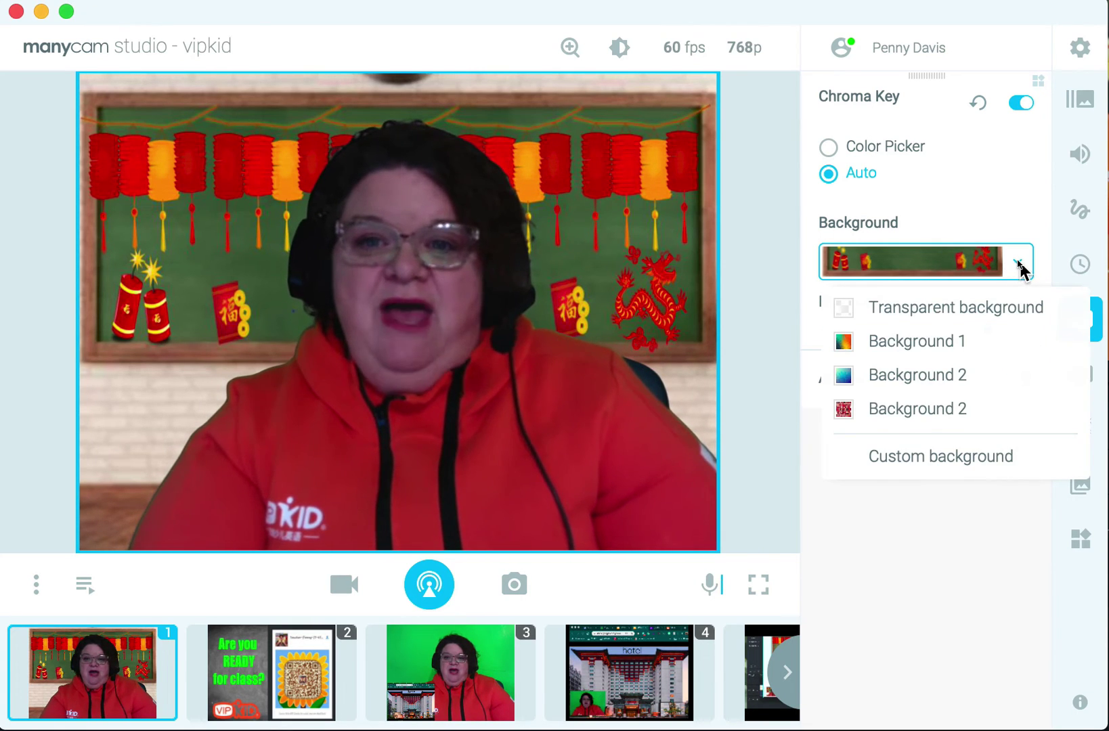
click(1003, 465)
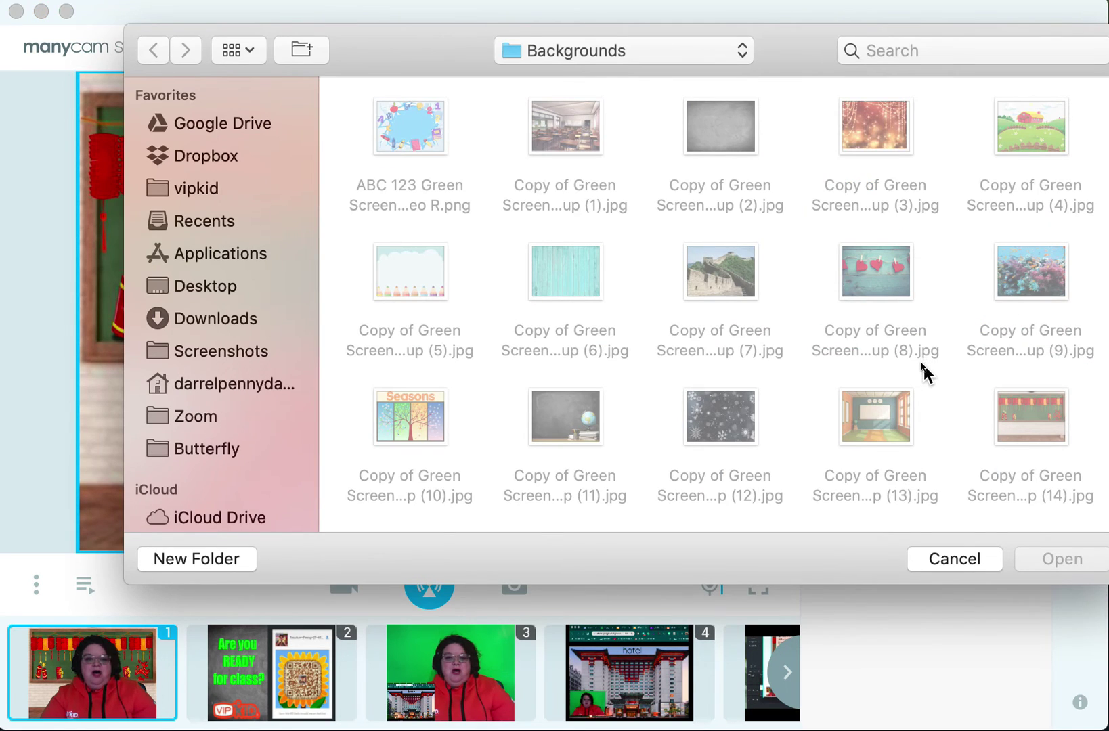
scroll(929, 366, down, 5)
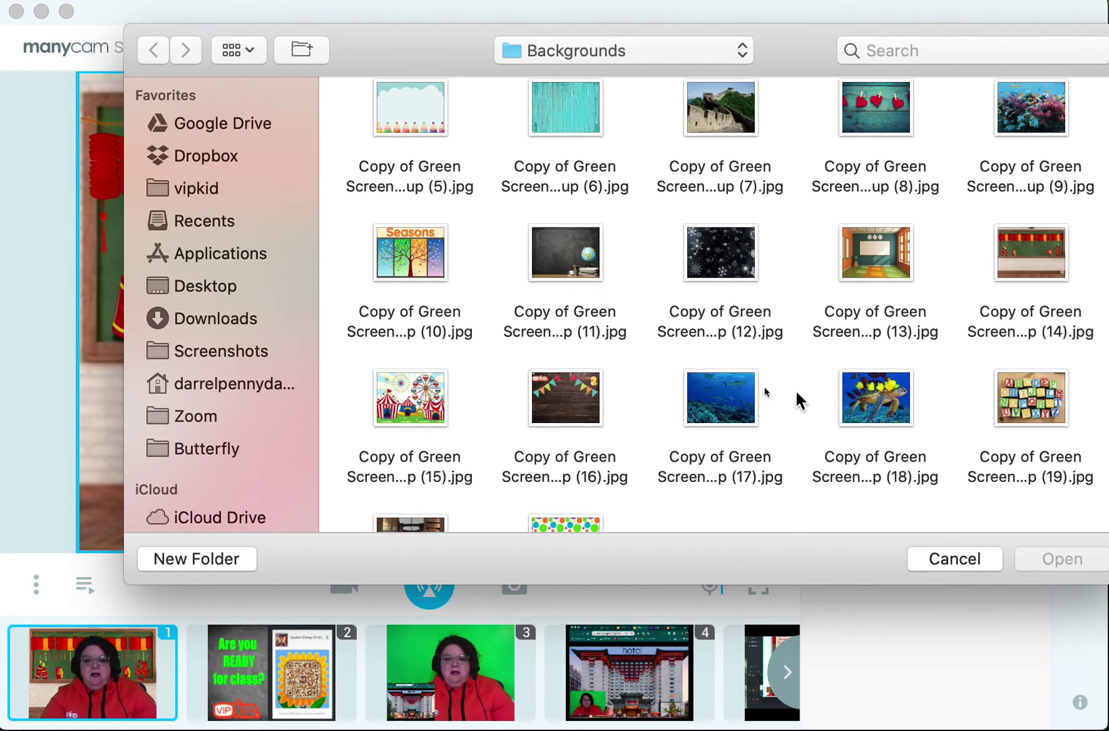
click(729, 398)
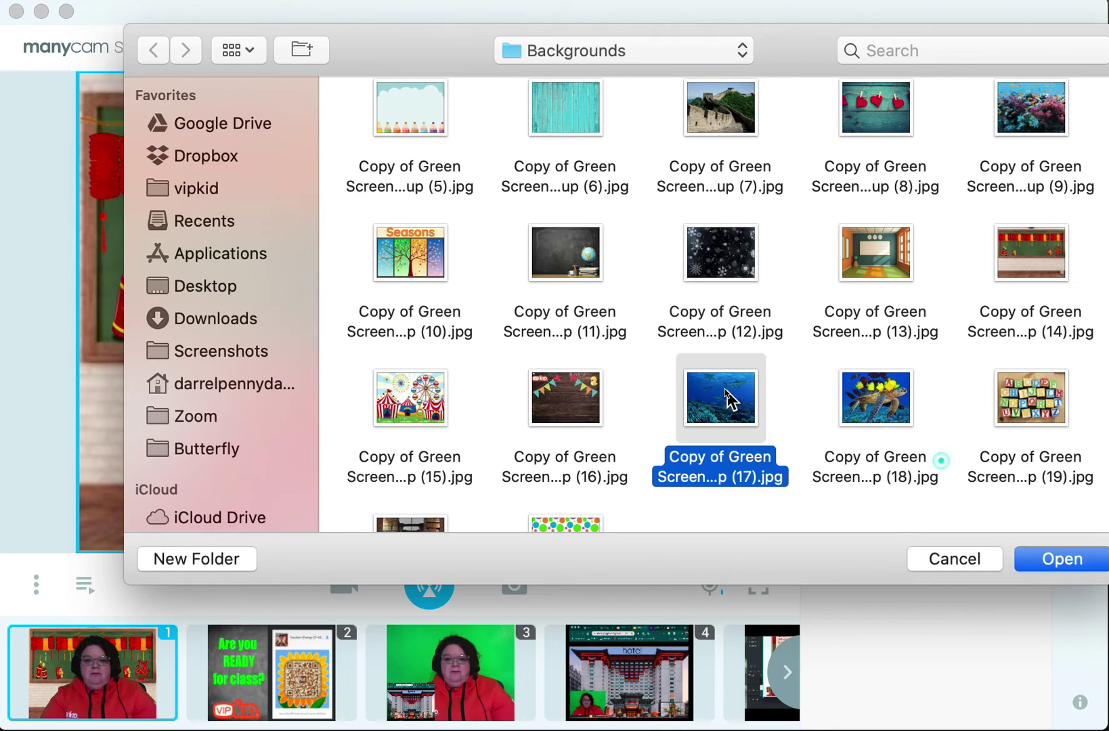
click(1048, 562)
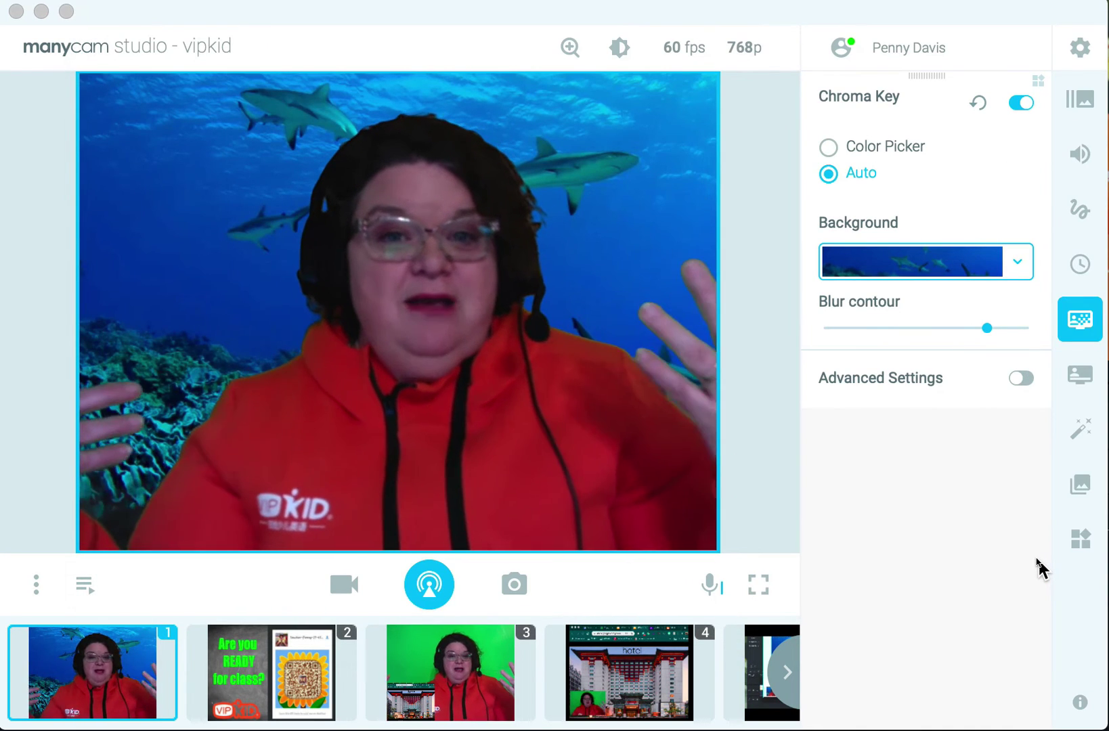